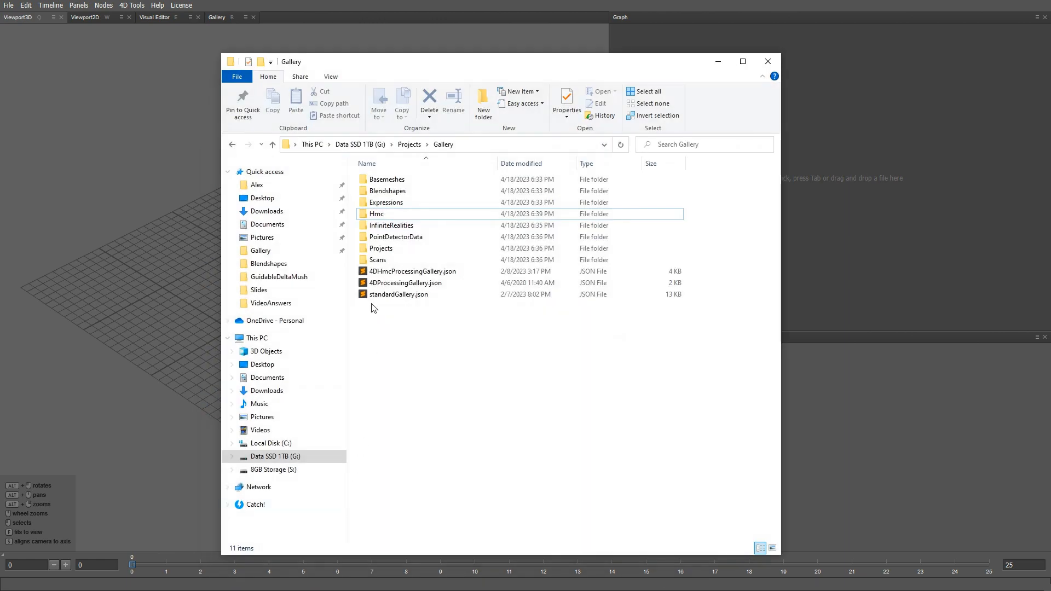
Load NeutralL1.obj from the Hmc/Blendshapes folder into the graph as a single file and turn off its wireframe.
{"action": "double_click", "coordinate": [381, 220]}
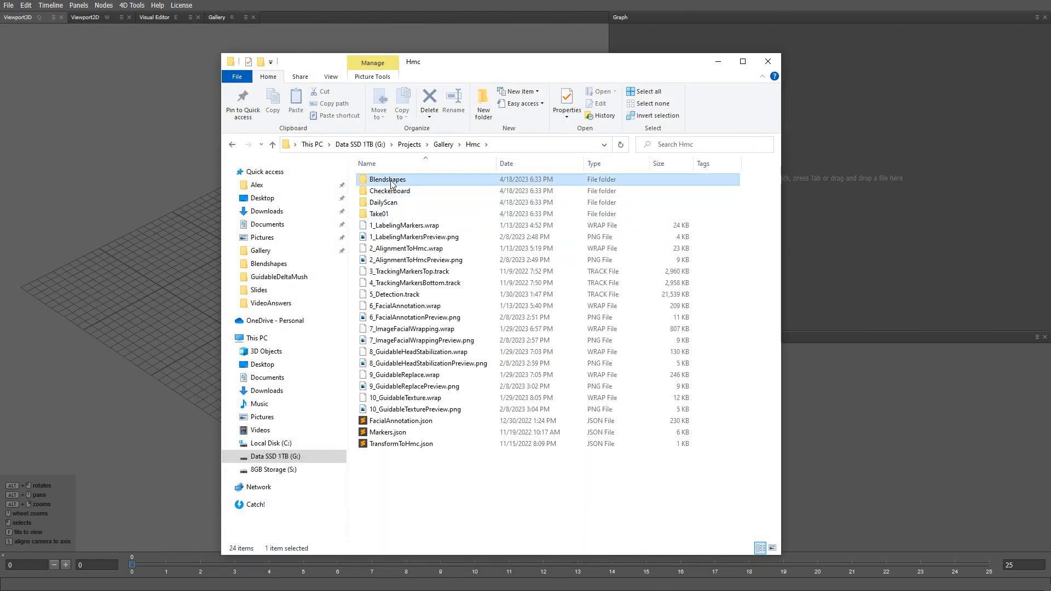
{"action": "double_click", "coordinate": [384, 180]}
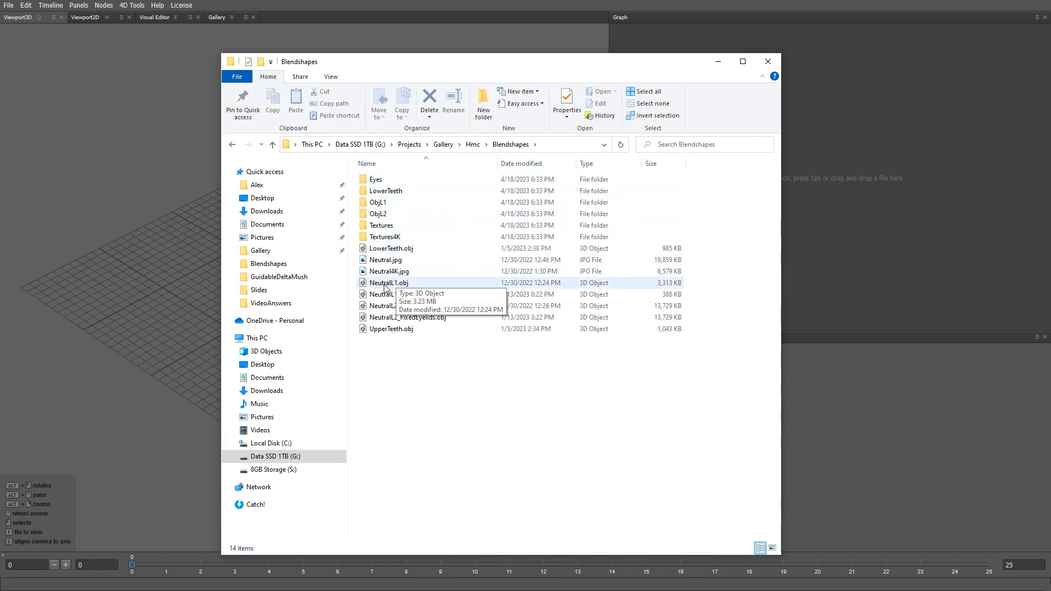
{"action": "left_click_drag", "start_coordinate": [388, 284], "coordinate": [827, 149]}
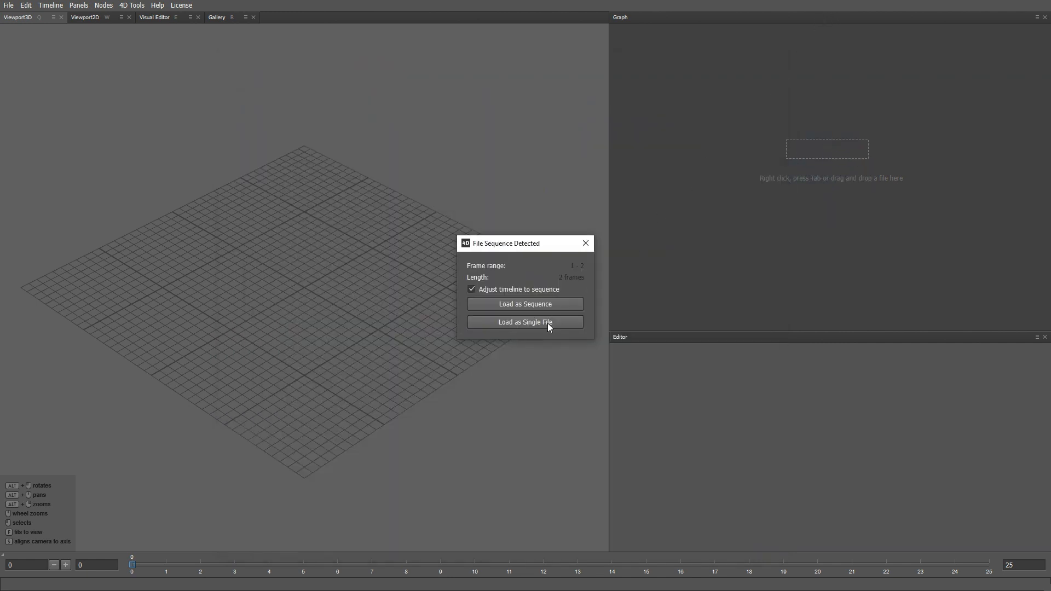
{"action": "left_click", "coordinate": [549, 324]}
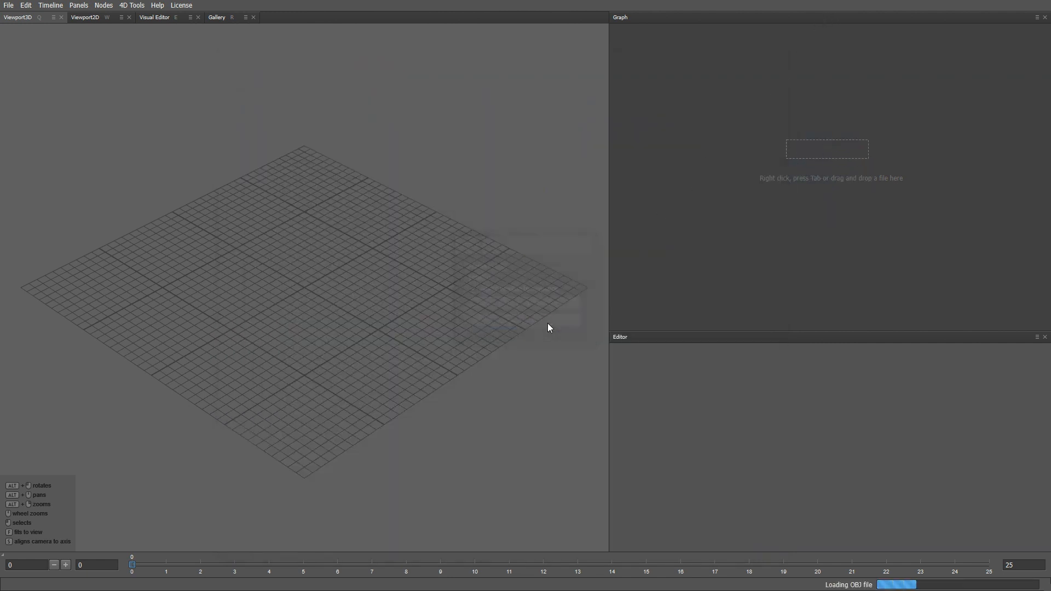
{"action": "left_click", "coordinate": [692, 399]}
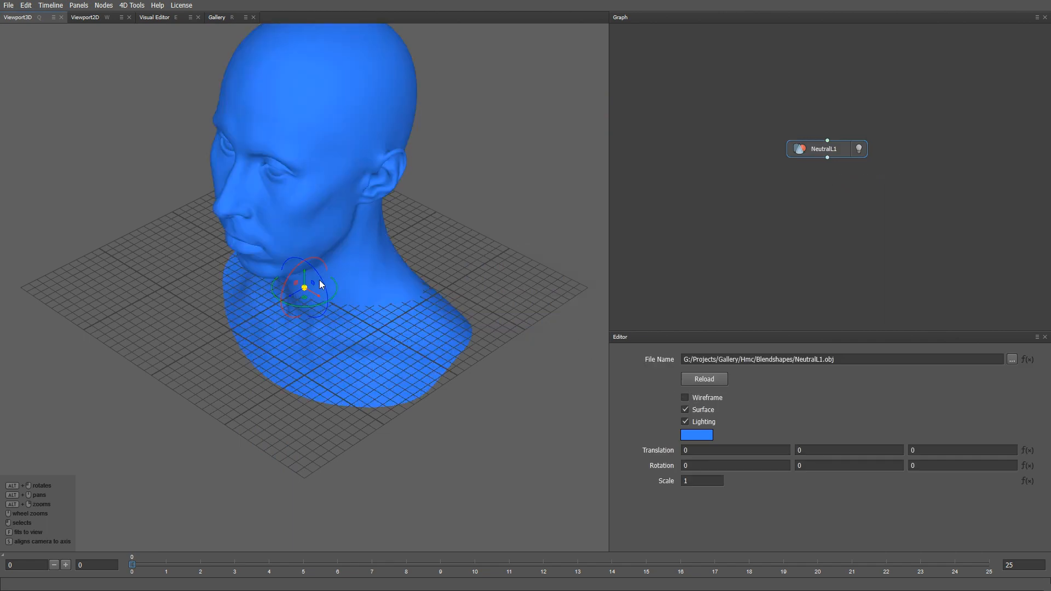
{"action": "left_click_drag", "start_coordinate": [320, 280], "coordinate": [420, 305], "text": "alt"}
{"action": "right_click_drag", "start_coordinate": [418, 301], "coordinate": [423, 305], "text": "alt"}
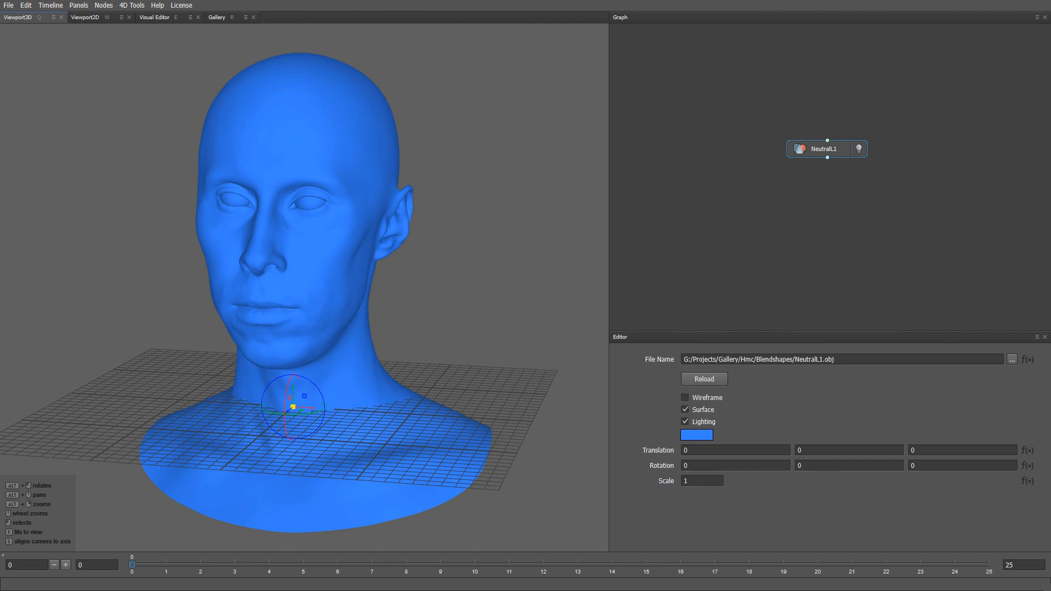
Load the Frame####.ply files from Take01/GuidableReplace into the graph as a sequence, adjusting the timeline to its length.
{"action": "key", "text": "alt+Tab"}
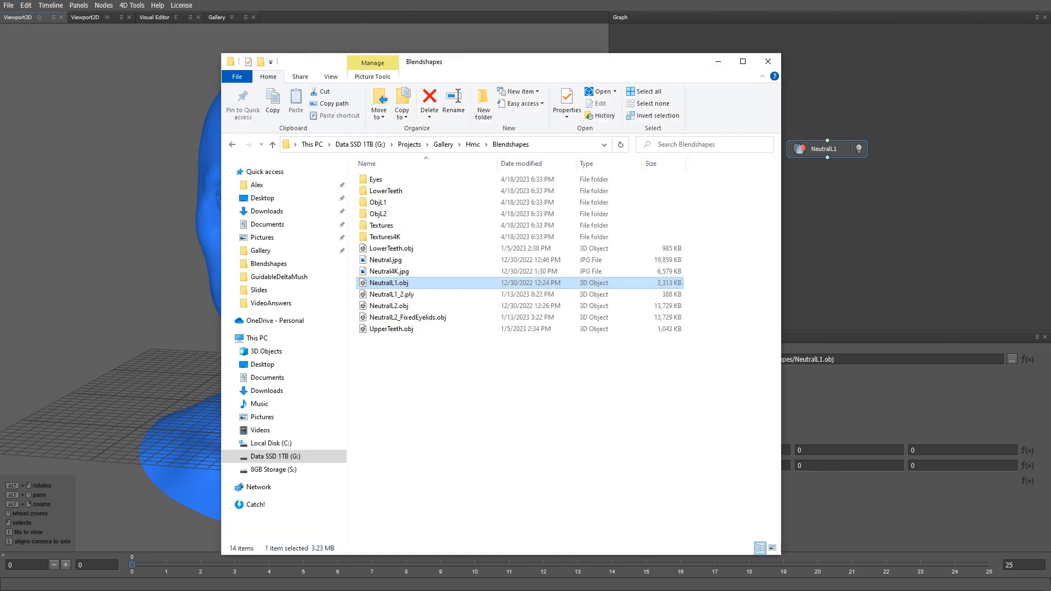
{"action": "left_click", "coordinate": [471, 144]}
{"action": "left_click", "coordinate": [392, 214]}
{"action": "double_click", "coordinate": [392, 213]}
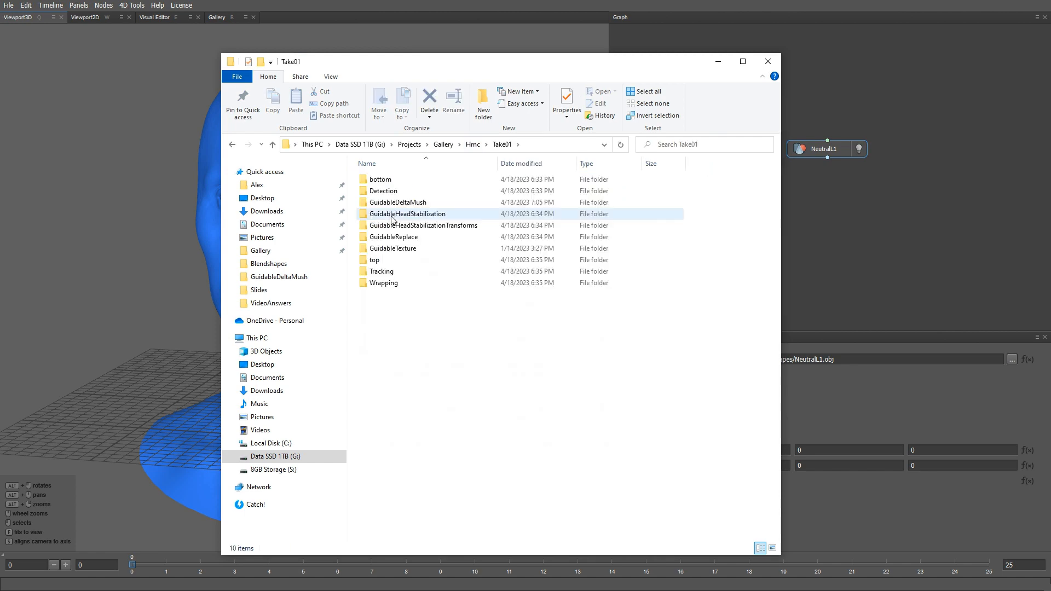
{"action": "double_click", "coordinate": [402, 237]}
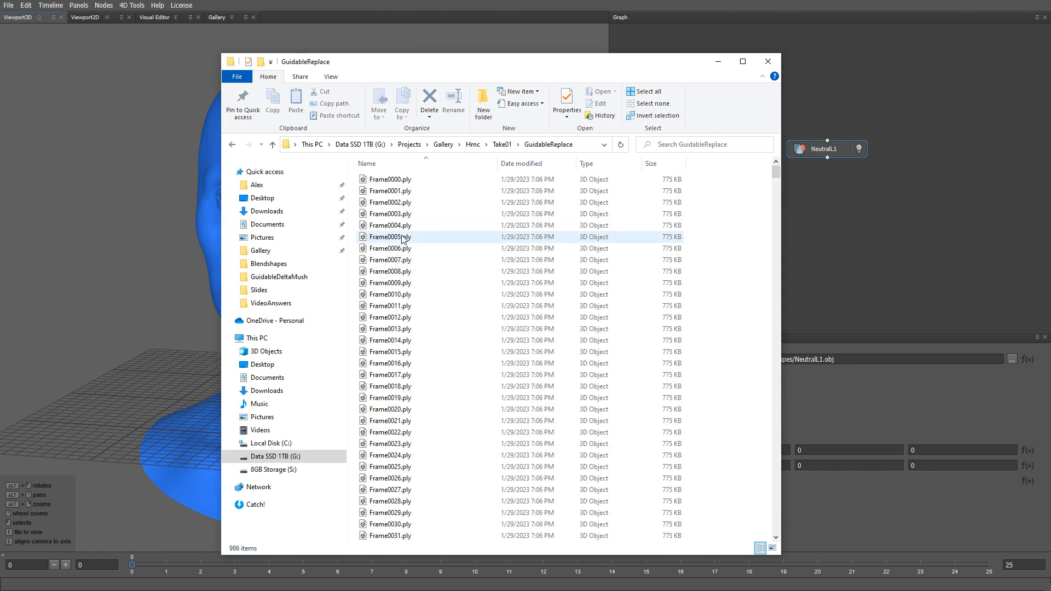
{"action": "left_click_drag", "start_coordinate": [390, 179], "coordinate": [816, 235]}
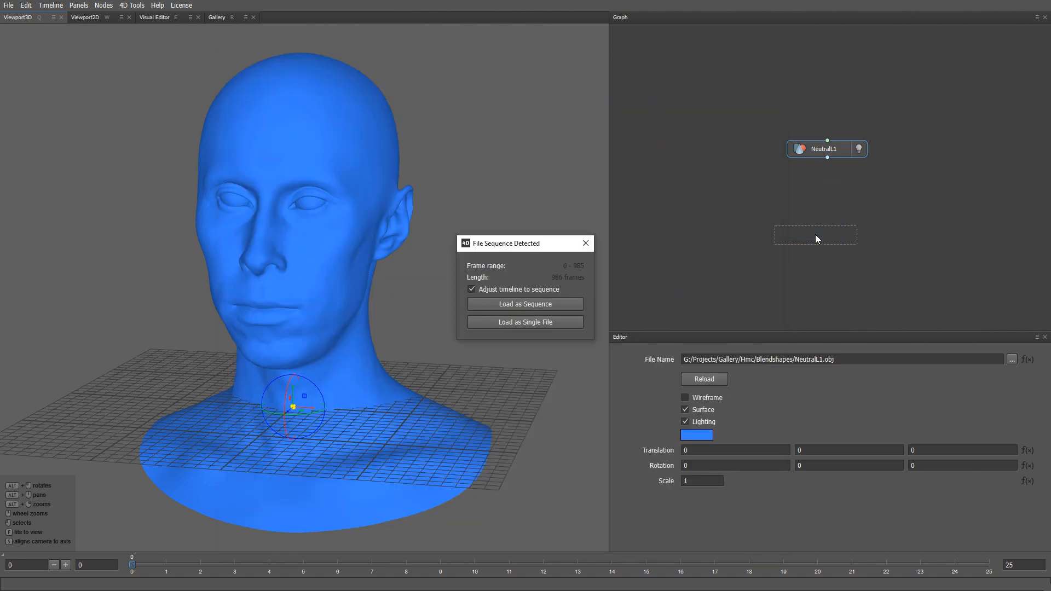
{"action": "left_click", "coordinate": [556, 304]}
Connect the NeutralL1 output to the LoadVertices input and display only the LoadVertices result.
{"action": "left_click_drag", "start_coordinate": [806, 235], "coordinate": [743, 195]}
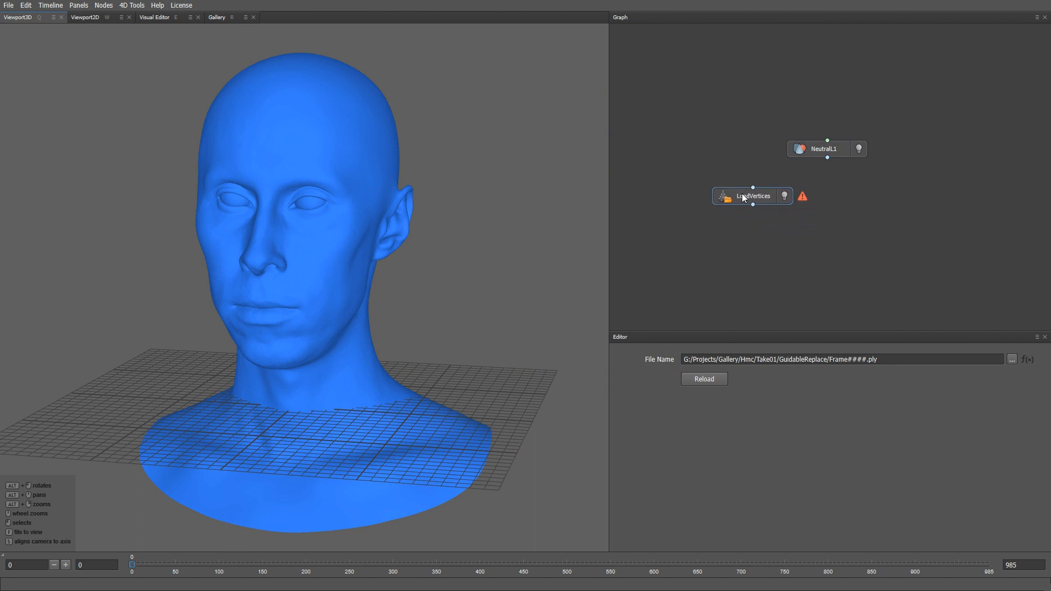
{"action": "left_click_drag", "start_coordinate": [828, 157], "coordinate": [753, 188]}
{"action": "left_click", "coordinate": [785, 195]}
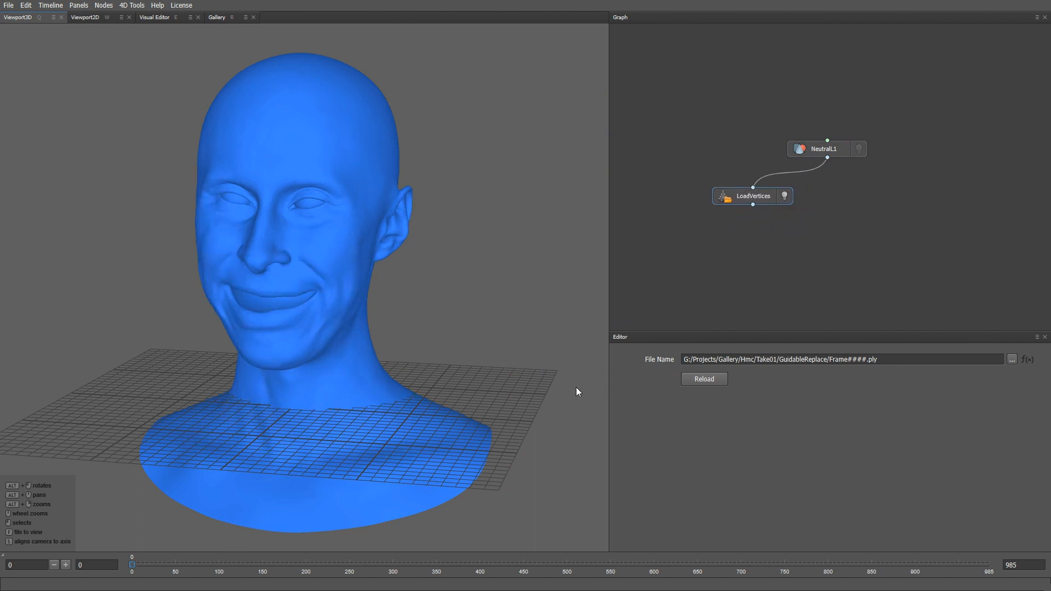
{"action": "mouse_move", "coordinate": [136, 565]}
{"action": "left_mouse_down"}
{"action": "mouse_move", "coordinate": [438, 581]}
{"action": "mouse_move", "coordinate": [130, 570]}
{"action": "left_mouse_up"}
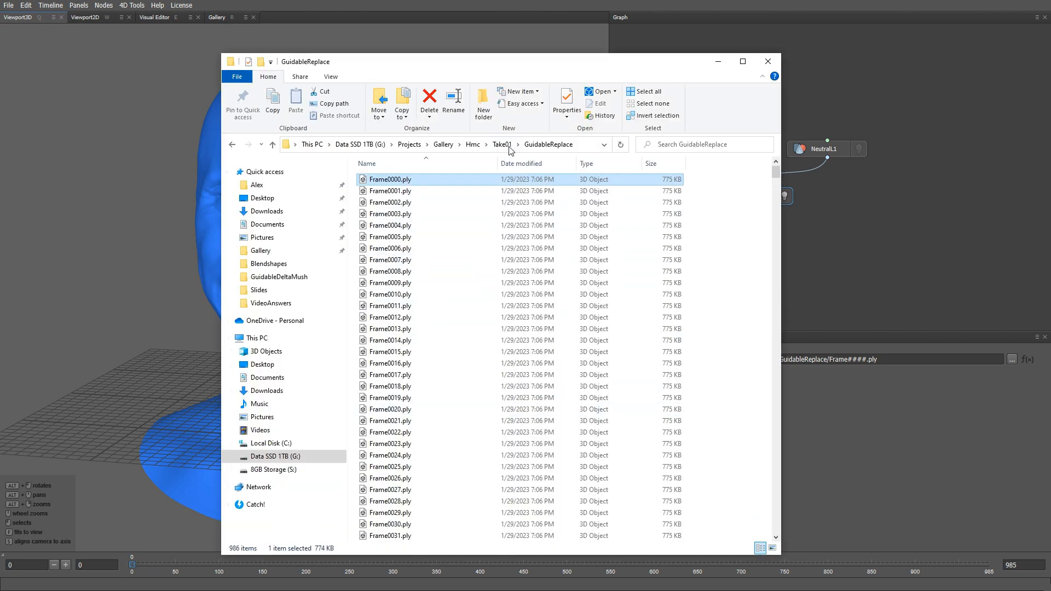
Load UpperTeeth.obj from the Hmc/Blendshapes folder into the graph and turn off its wireframe.
{"action": "left_click", "coordinate": [473, 144]}
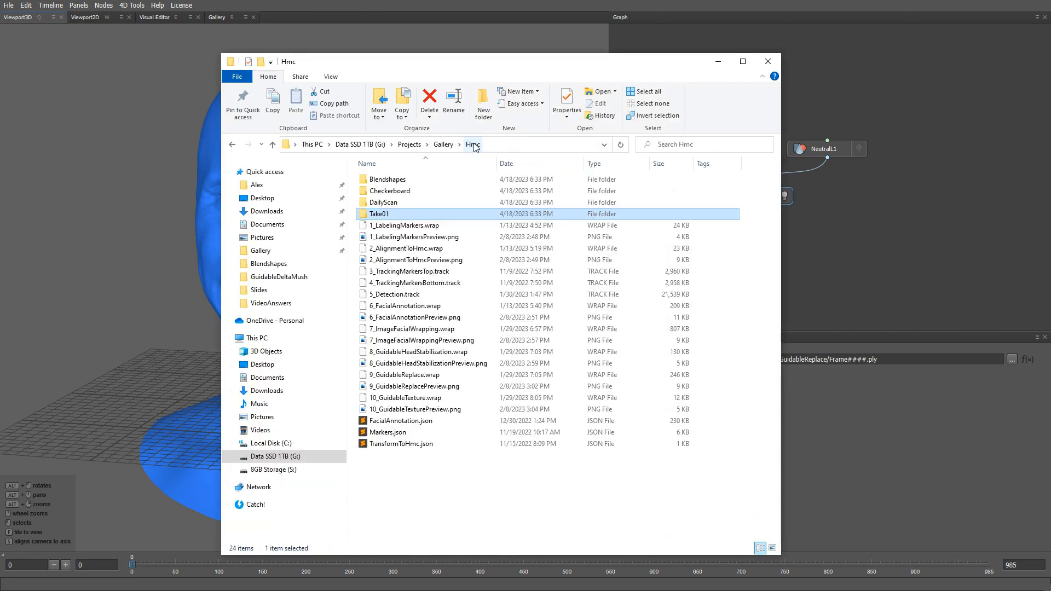
{"action": "double_click", "coordinate": [404, 180]}
{"action": "left_click_drag", "start_coordinate": [391, 329], "coordinate": [930, 148]}
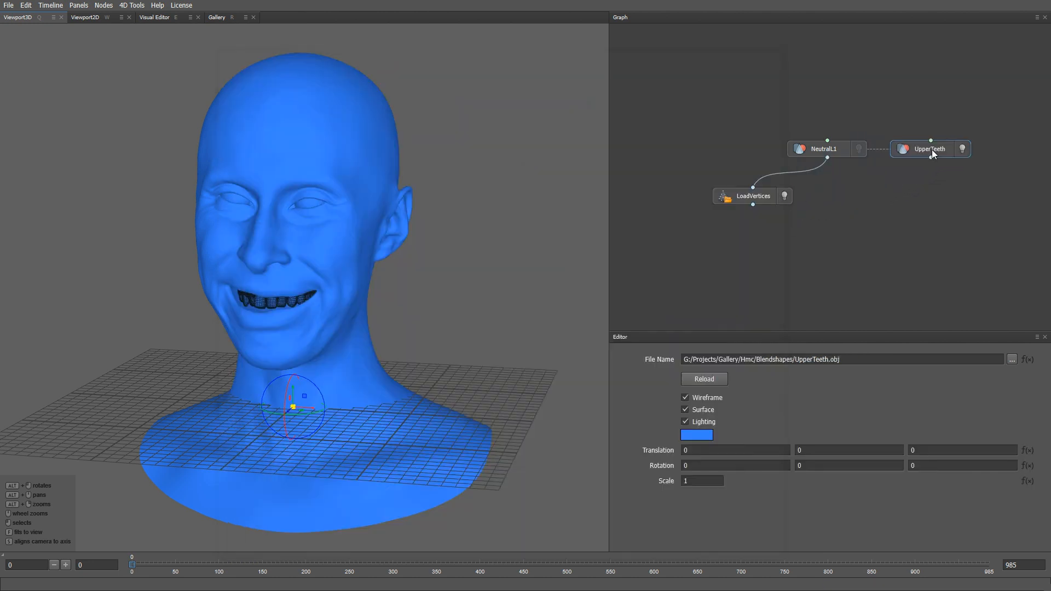
{"action": "left_click", "coordinate": [931, 149]}
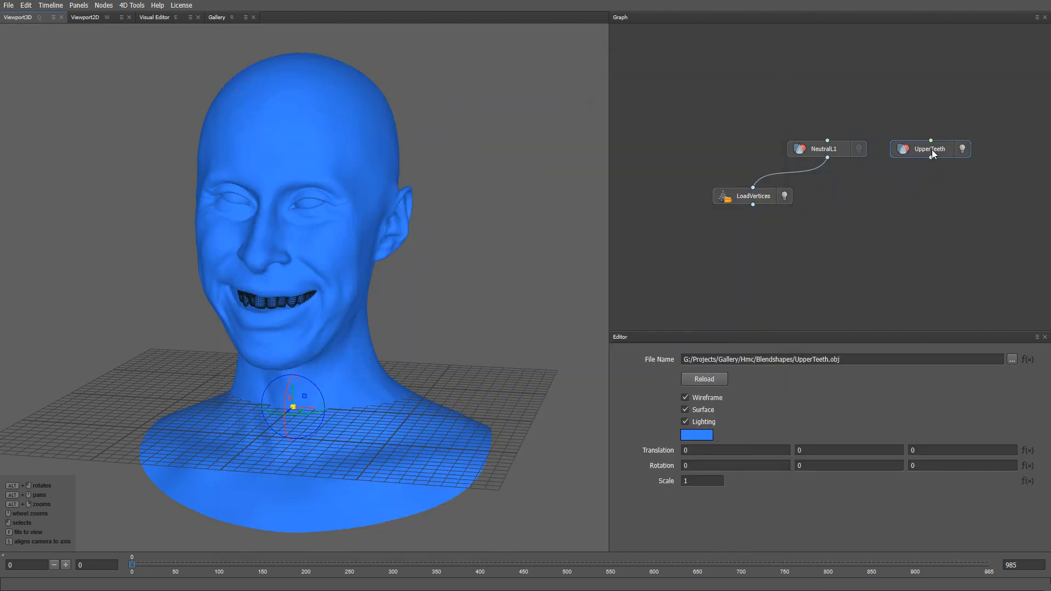
{"action": "left_click", "coordinate": [686, 398]}
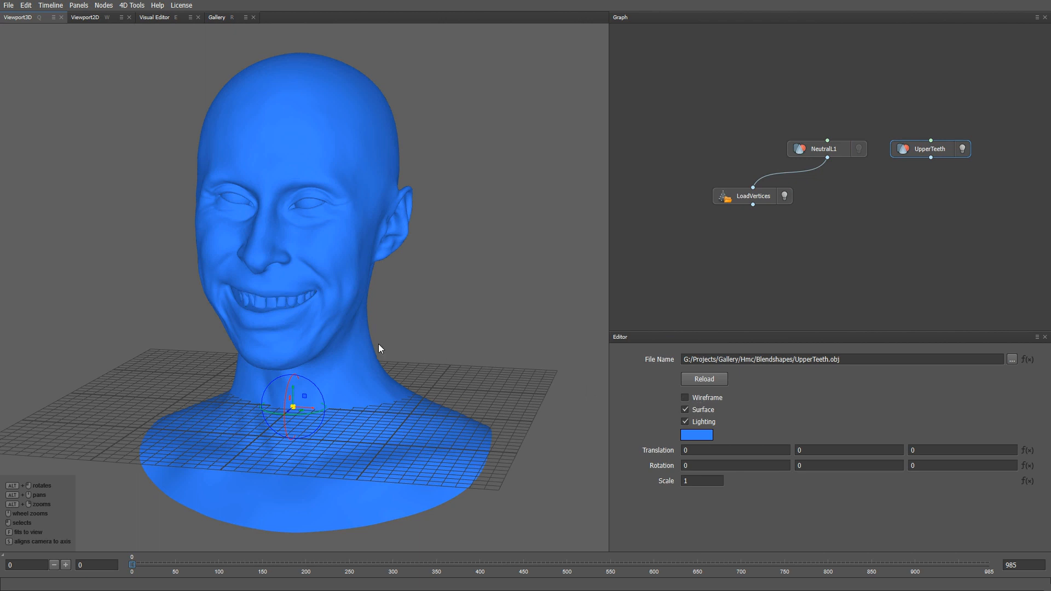
Scrub the timeline to frame 295 to examine the animated face with the upper teeth from the front.
{"action": "left_click_drag", "start_coordinate": [379, 343], "coordinate": [313, 333], "text": "alt"}
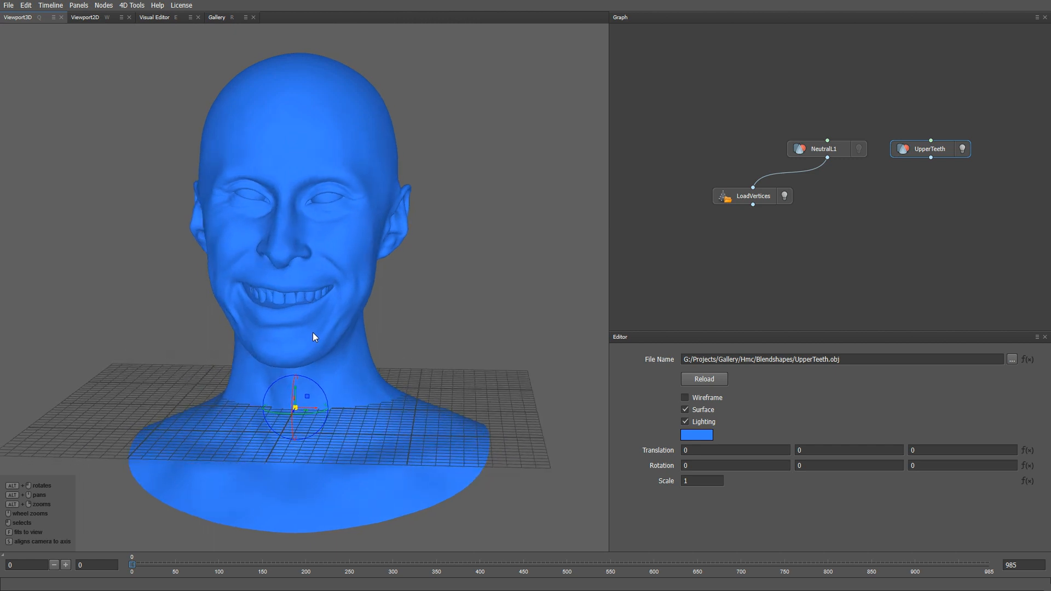
{"action": "right_click_drag", "start_coordinate": [313, 332], "coordinate": [325, 345], "text": "alt"}
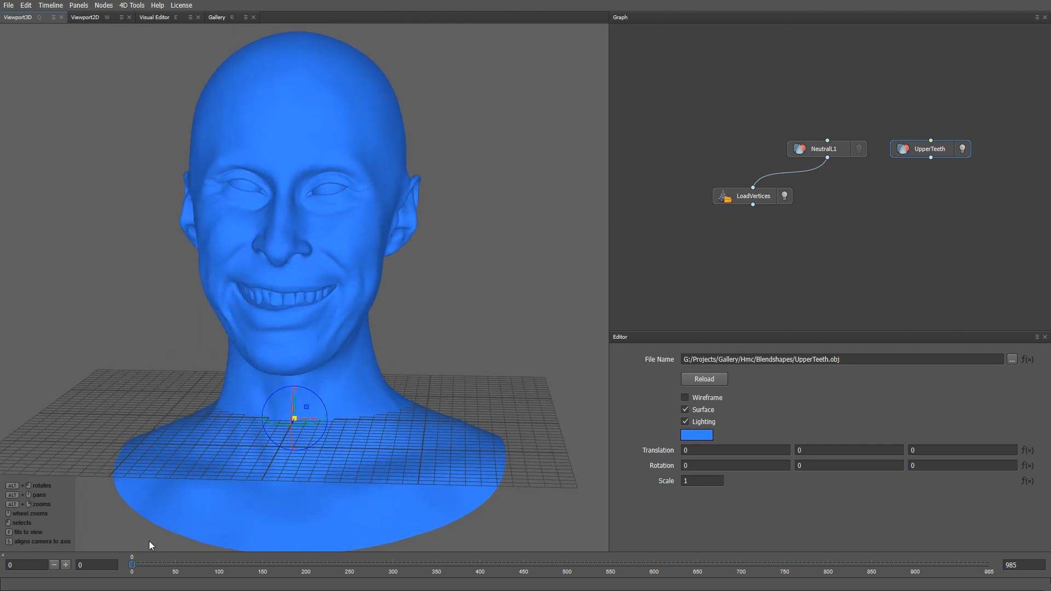
{"action": "left_click_drag", "start_coordinate": [133, 563], "coordinate": [391, 577]}
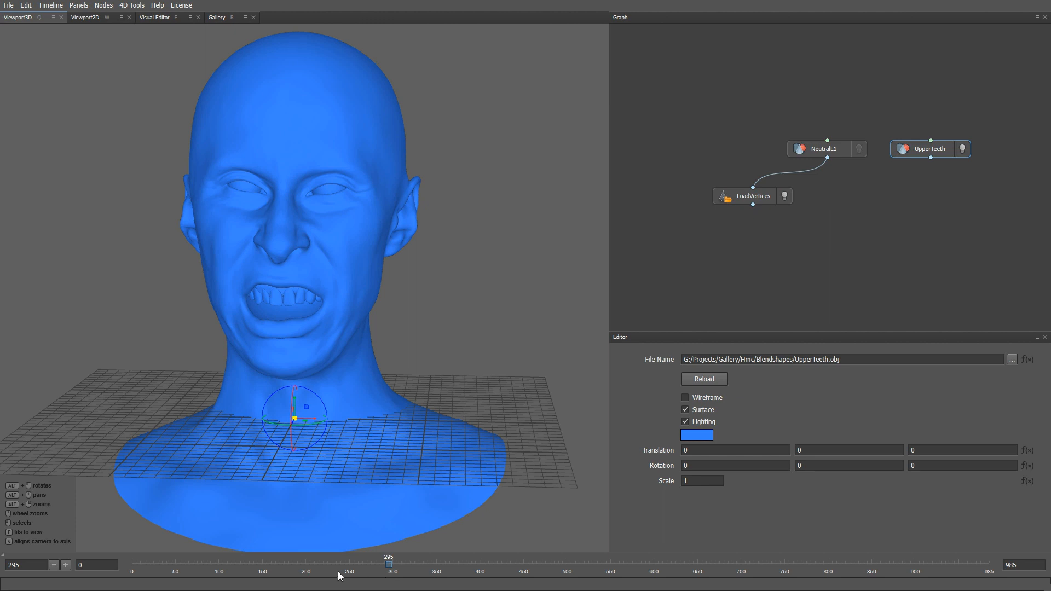
Load all FACS blendshape OBJ files from the Blendshapes/ObjL1 folder into the graph as one node.
{"action": "key", "text": "alt+Tab"}
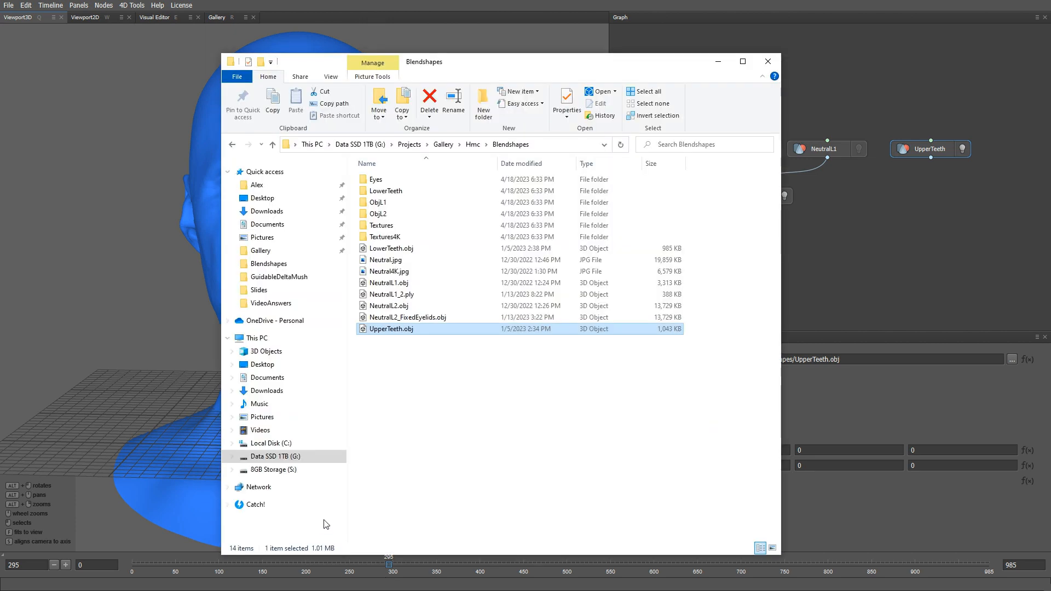
{"action": "double_click", "coordinate": [372, 207]}
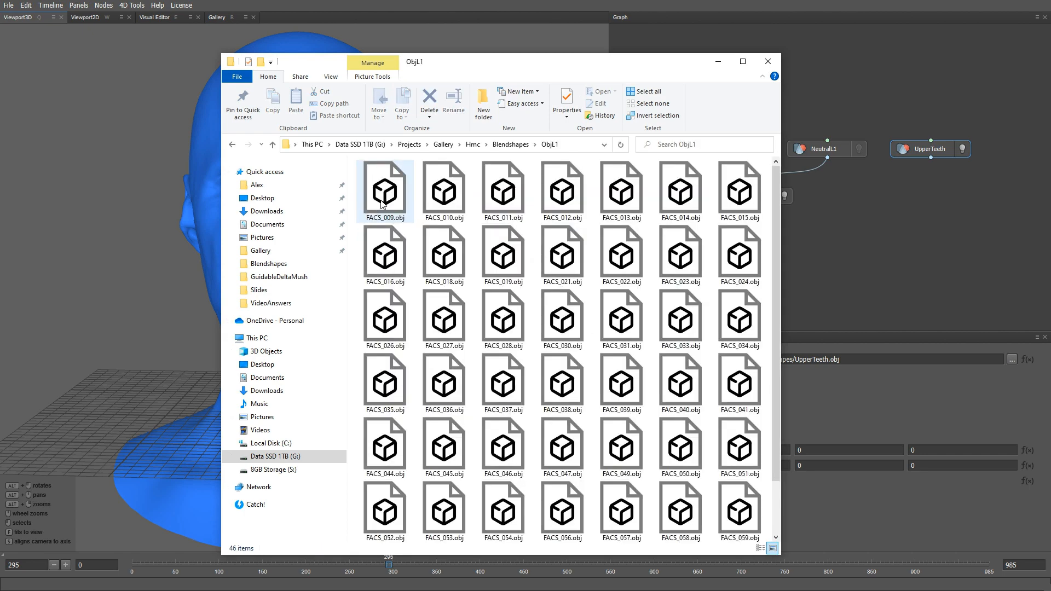
{"action": "left_click", "coordinate": [383, 205]}
{"action": "left_click", "coordinate": [572, 522], "text": "shift"}
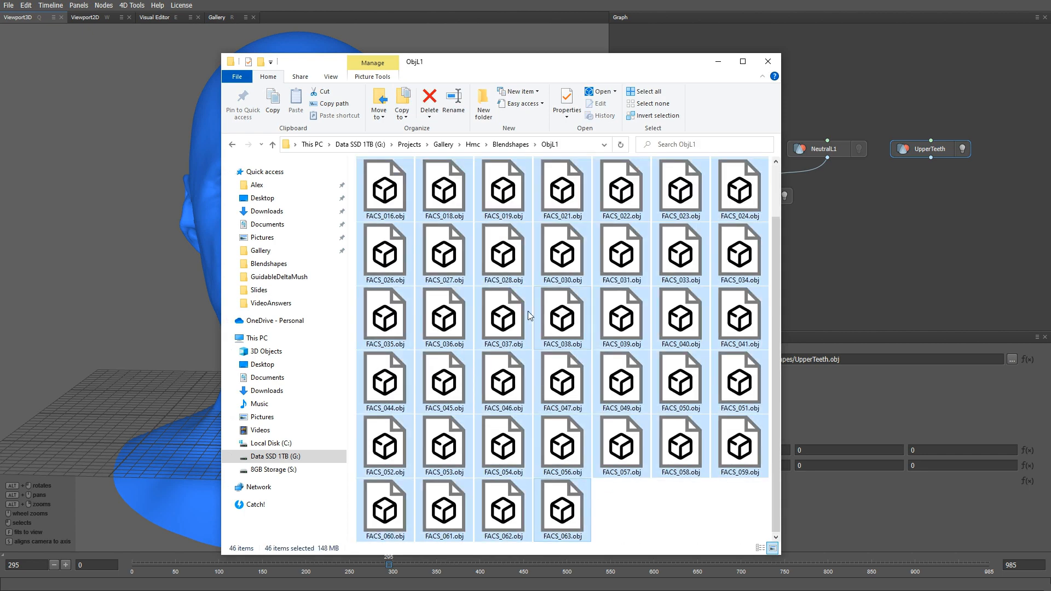
{"action": "left_click_drag", "start_coordinate": [386, 200], "coordinate": [931, 192]}
{"action": "left_click", "coordinate": [931, 196]}
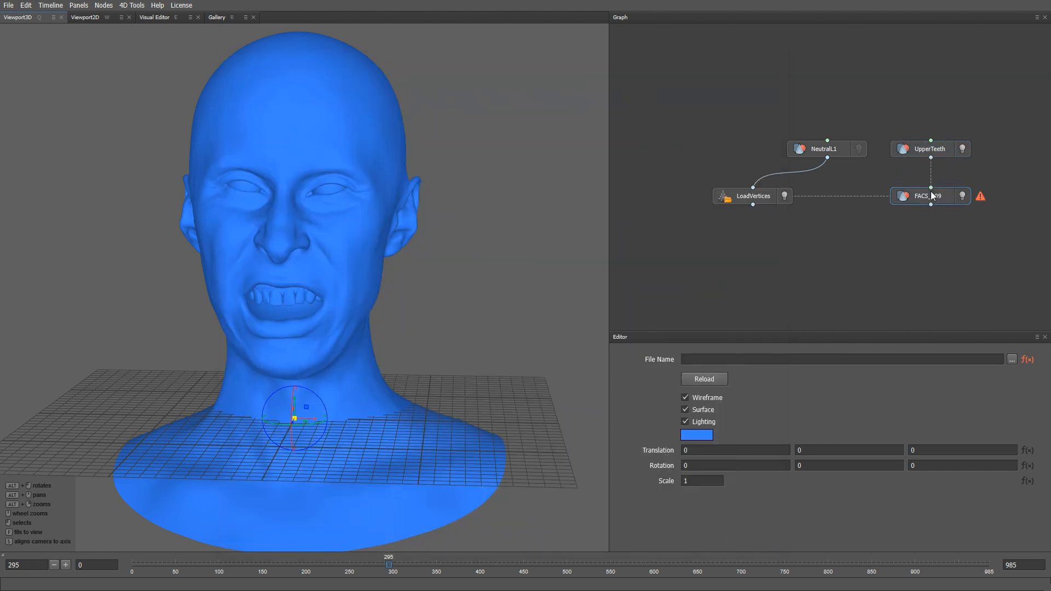
Return to frame 0, display only the FACS_009 node and turn off its wireframe.
{"action": "left_click", "coordinate": [137, 568]}
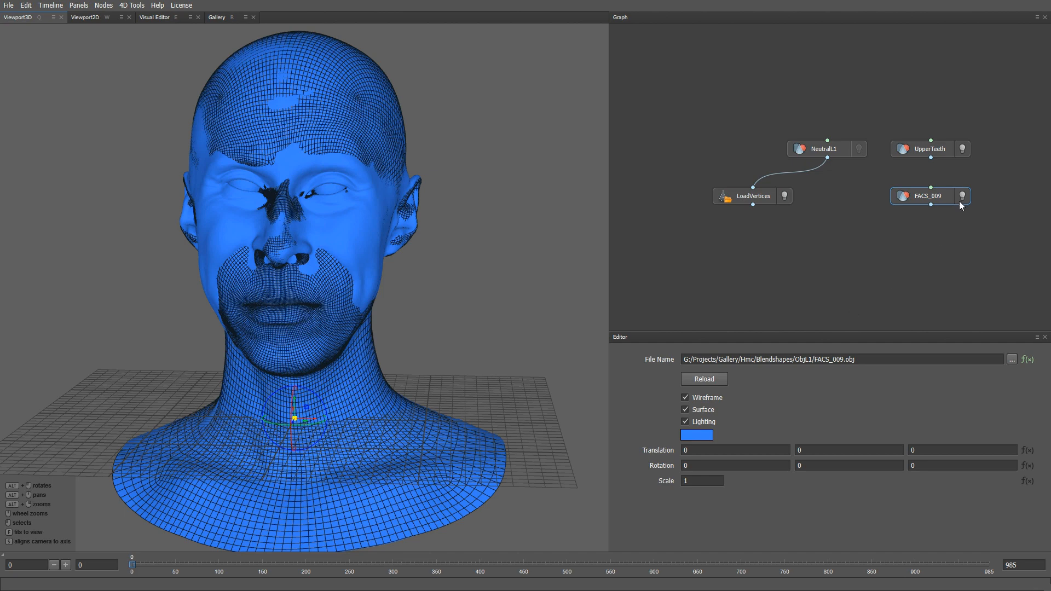
{"action": "left_click", "coordinate": [963, 197]}
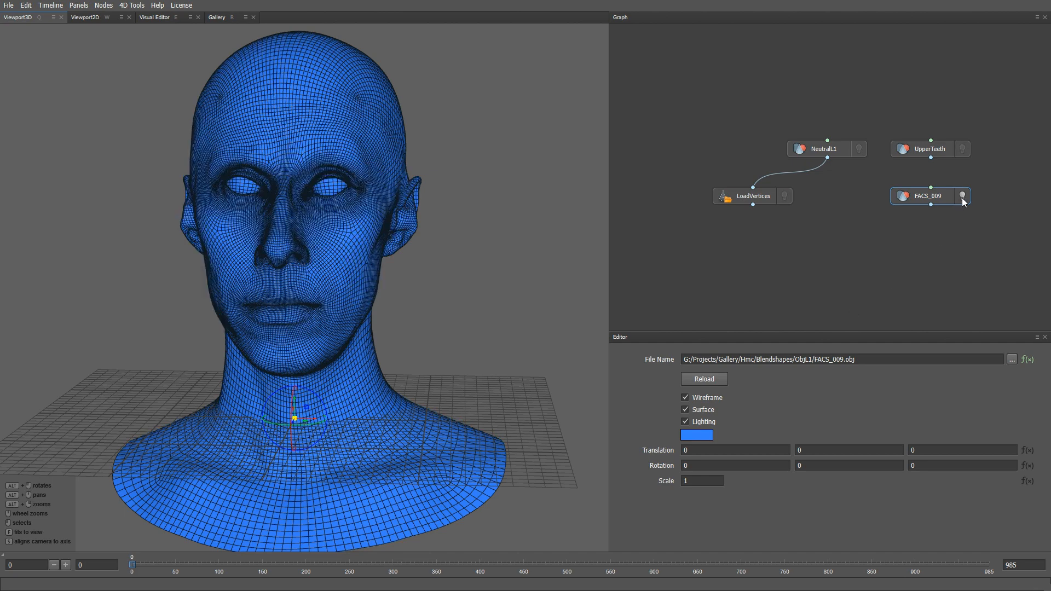
{"action": "left_click", "coordinate": [697, 397]}
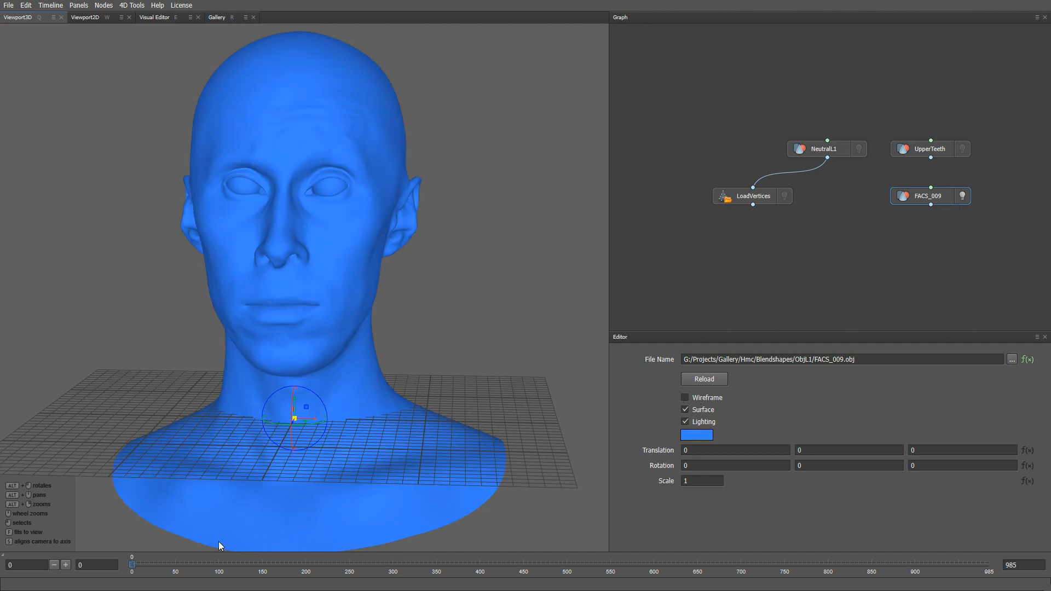
Step through the FACS blendshapes on the timeline up to frame 21 to examine the facial expressions.
{"action": "left_click", "coordinate": [146, 567]}
{"action": "left_click_drag", "start_coordinate": [145, 564], "coordinate": [146, 563]}
{"action": "key", "text": "Right"}
{"action": "key", "text": "Right"}
{"action": "key", "text": "Right"}
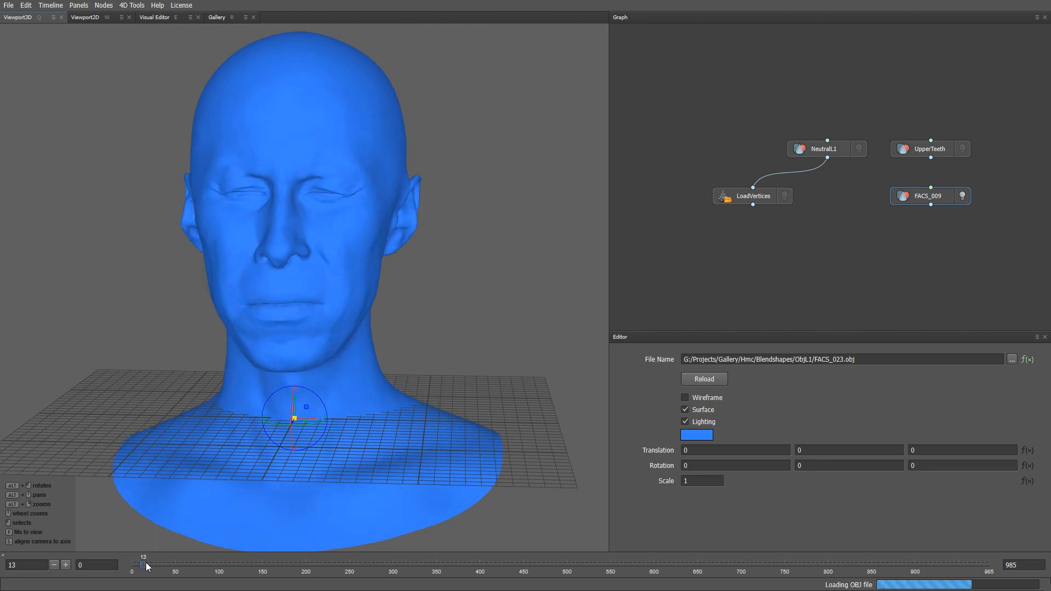
{"action": "key", "text": "Right"}
{"action": "key", "text": "Right"}
{"action": "key", "text": "Right"}
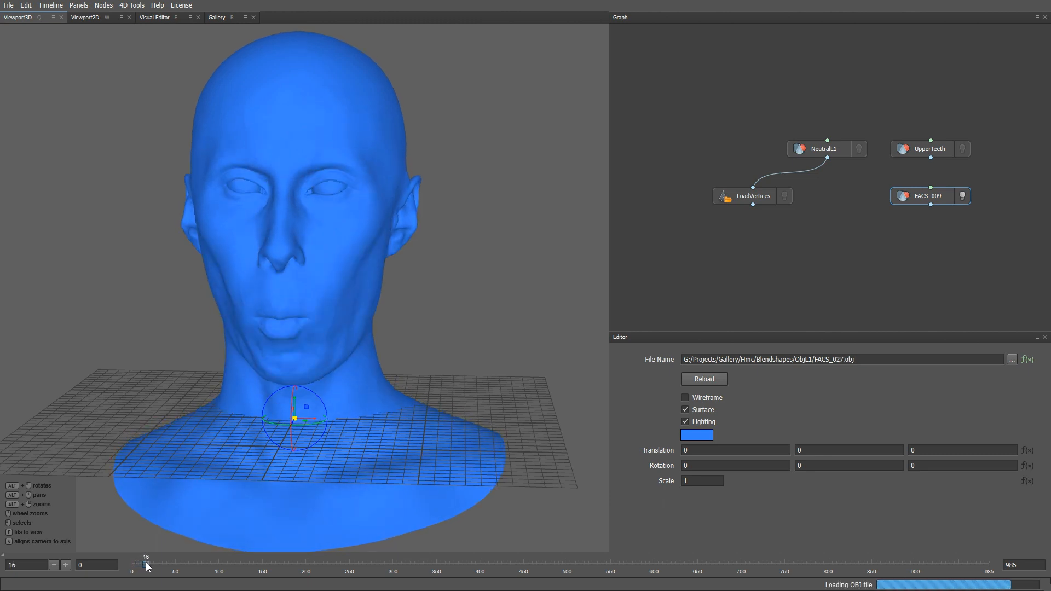
{"action": "key", "text": "Right"}
{"action": "key", "text": "Right"}
{"action": "key", "text": "Right"}
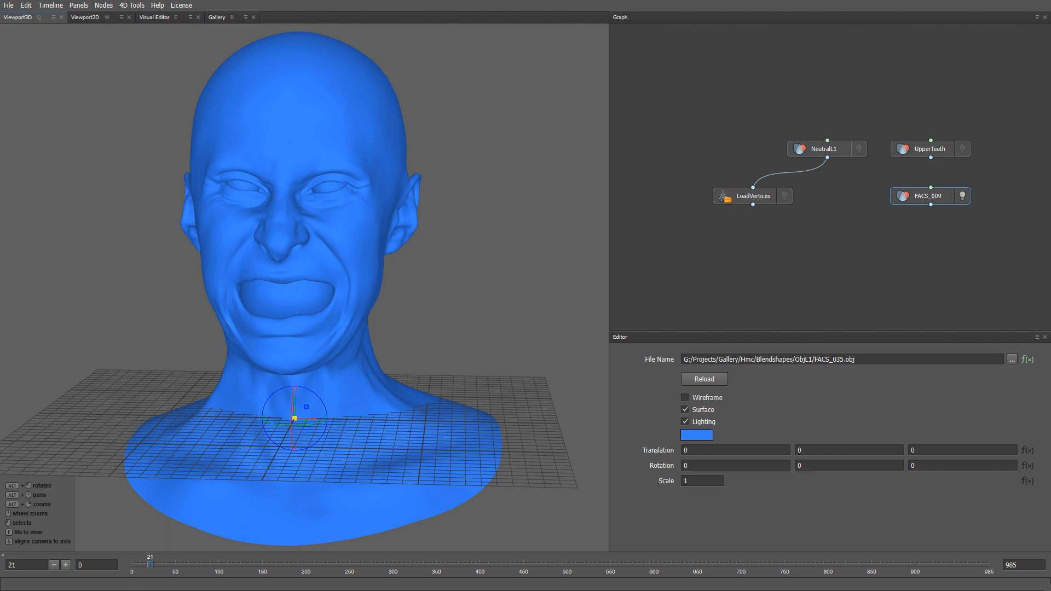
Load all FACS OBJ files from the Blendshapes/LowerTeeth folder into the graph beside the FACS_009 node.
{"action": "key", "text": "alt+Tab"}
{"action": "left_click", "coordinate": [502, 145]}
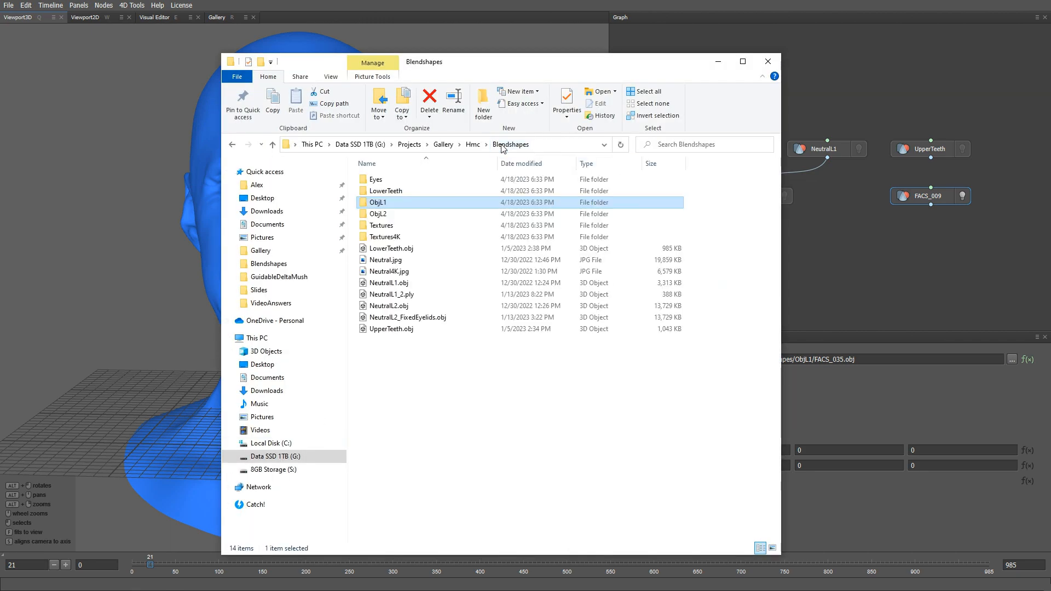
{"action": "double_click", "coordinate": [406, 191]}
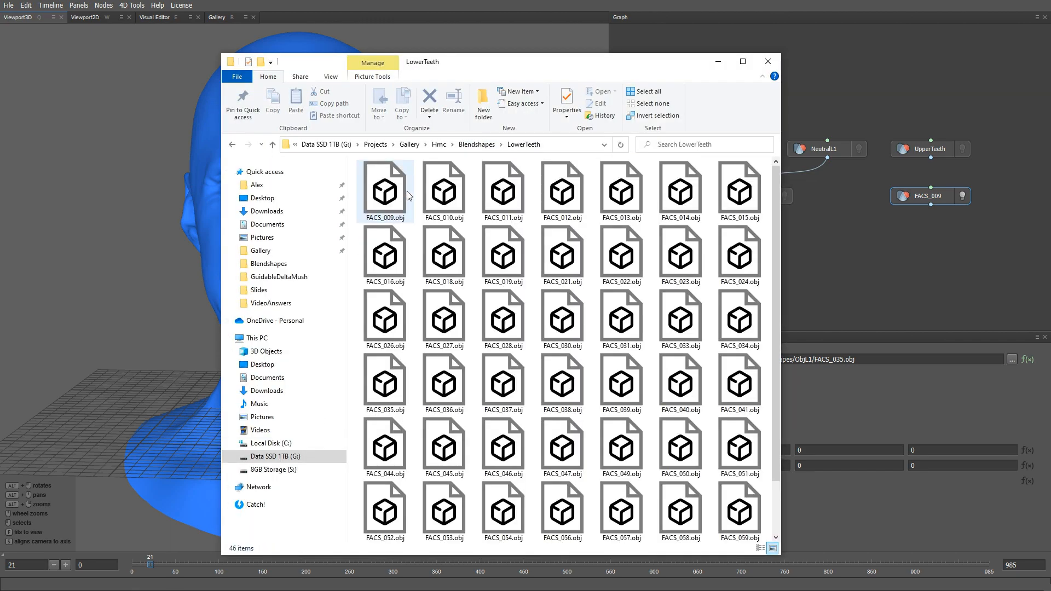
{"action": "left_click", "coordinate": [393, 193]}
{"action": "scroll", "coordinate": [504, 318], "scroll_direction": "down", "scroll_amount": 1}
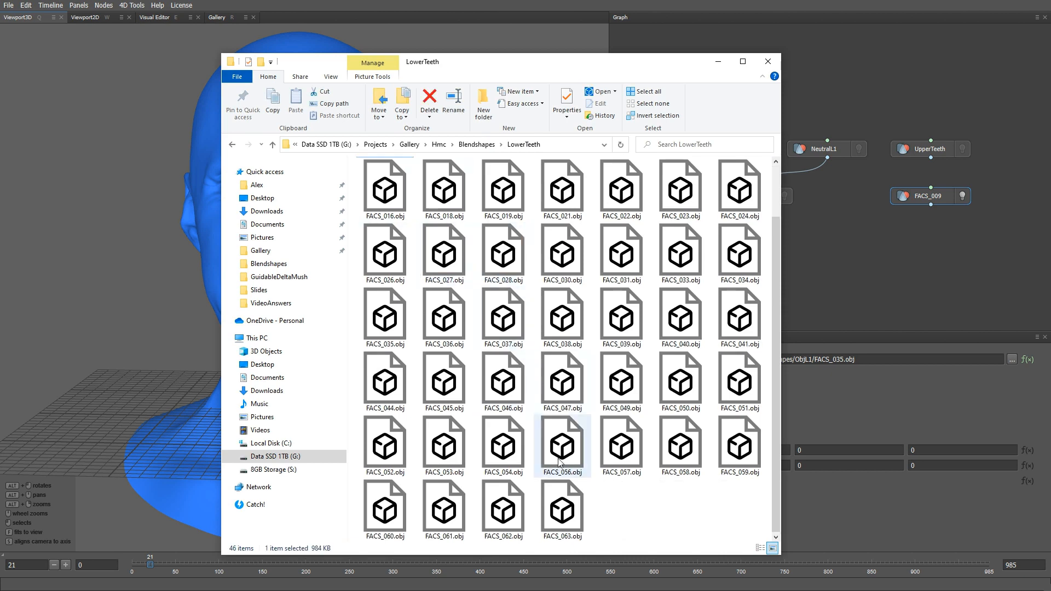
{"action": "key", "text": "ctrl+a"}
{"action": "left_click_drag", "start_coordinate": [433, 186], "coordinate": [1023, 198]}
Rename the newly loaded lower teeth node with a name starting with LowerTeeth.
{"action": "key", "text": "F2"}
{"action": "type", "text": "L"}
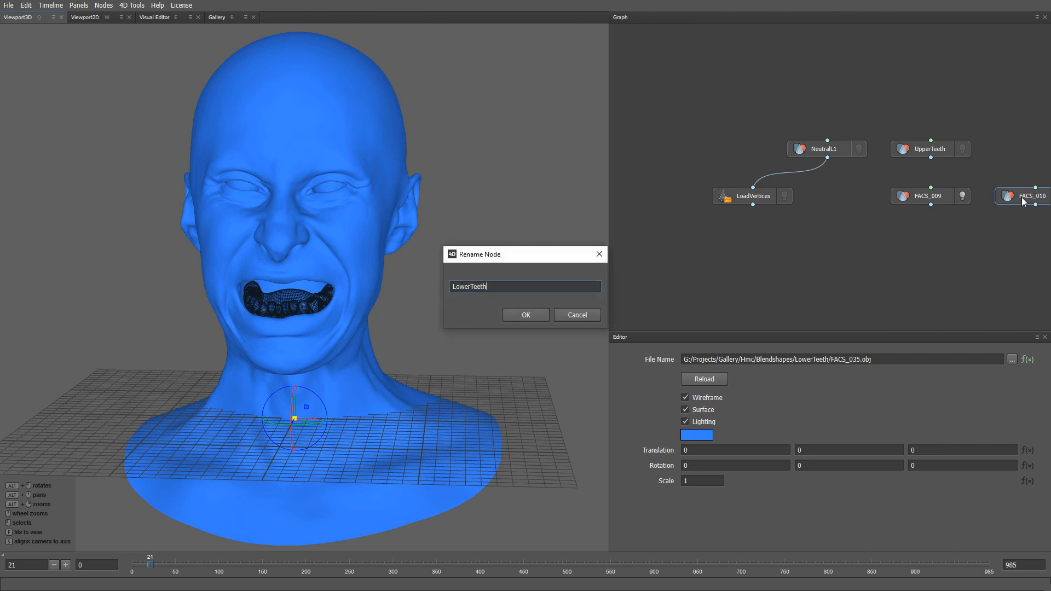
{"action": "key", "text": "Return"}
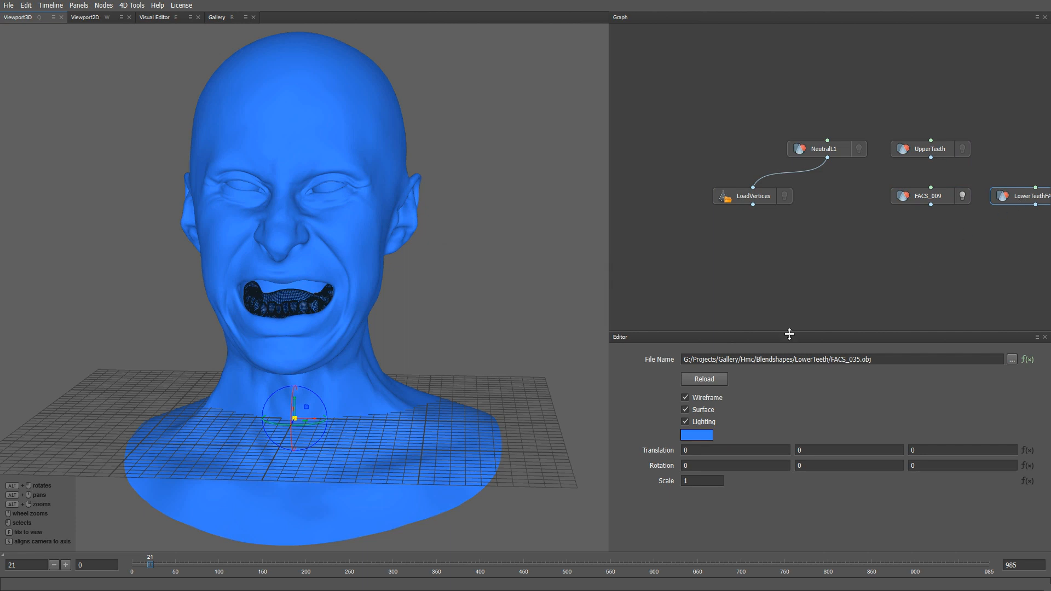
Turn off the wireframe of the LowerTeethFACS node and display the UpperTeeth node.
{"action": "left_click", "coordinate": [717, 398]}
{"action": "left_click", "coordinate": [962, 148]}
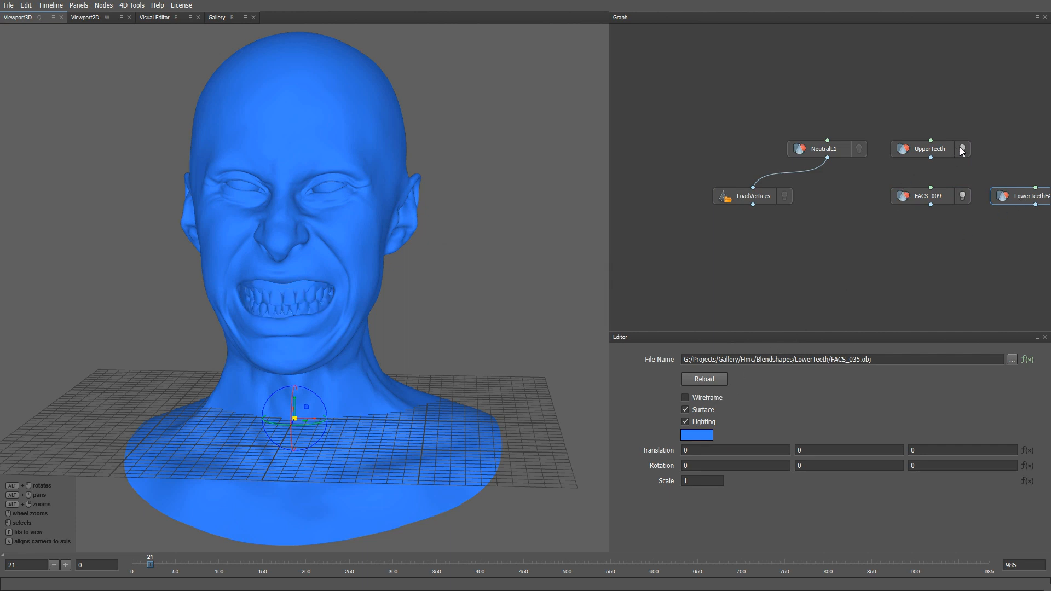
{"action": "middle_click_drag", "start_coordinate": [959, 234], "coordinate": [843, 192]}
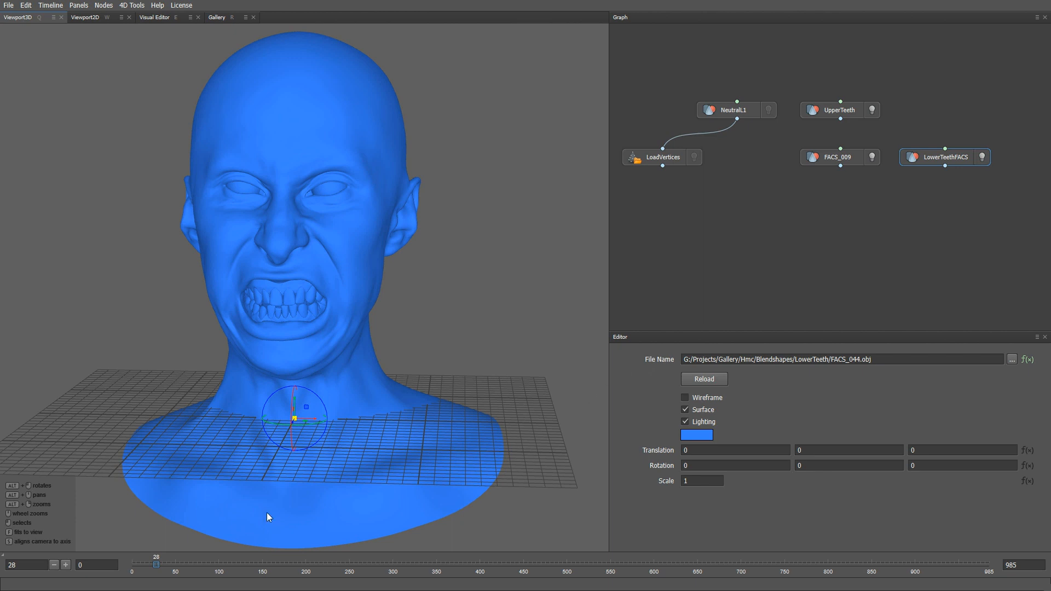
Go to frame 43 and copy the file path of the LowerTeethFACS node.
{"action": "left_click", "coordinate": [166, 563]}
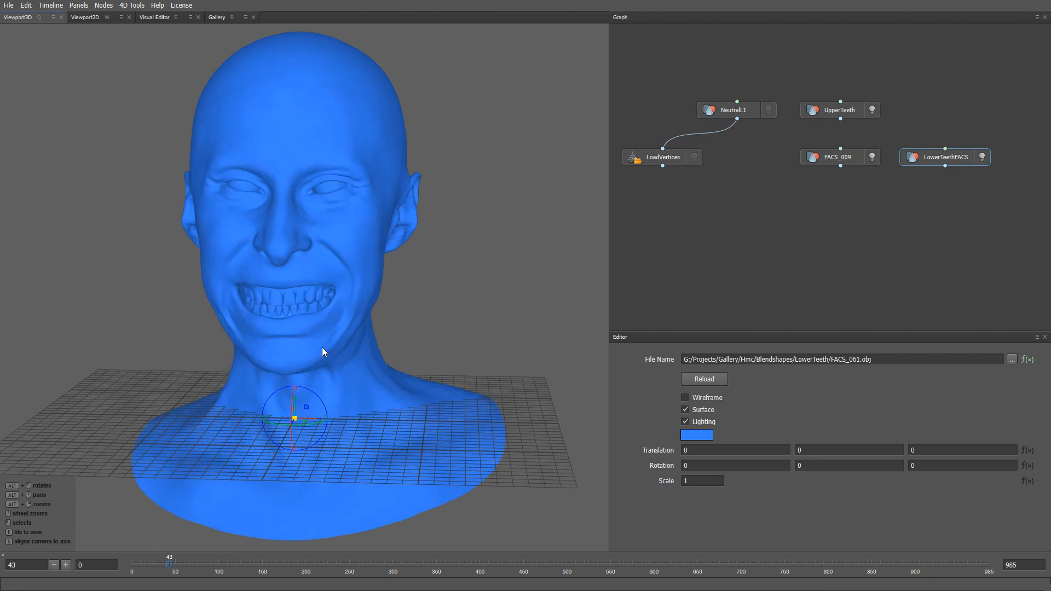
{"action": "mouse_move", "coordinate": [322, 347]}
{"action": "left_mouse_down", "text": "alt"}
{"action": "mouse_move", "coordinate": [404, 328]}
{"action": "mouse_move", "coordinate": [302, 344]}
{"action": "mouse_move", "coordinate": [316, 343]}
{"action": "left_mouse_up", "text": "alt"}
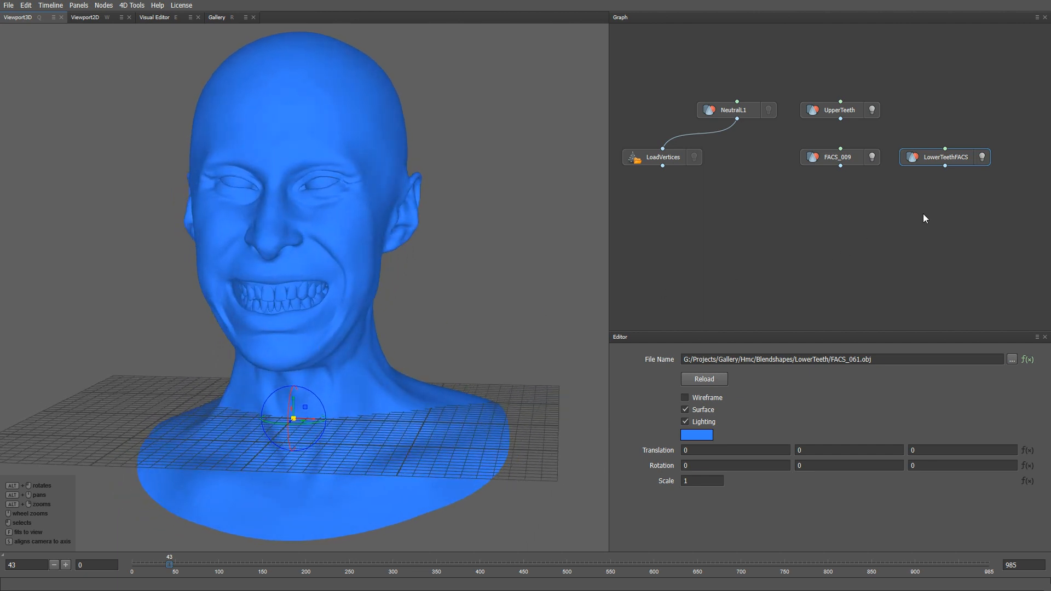
{"action": "middle_click_drag", "start_coordinate": [923, 201], "coordinate": [795, 199]}
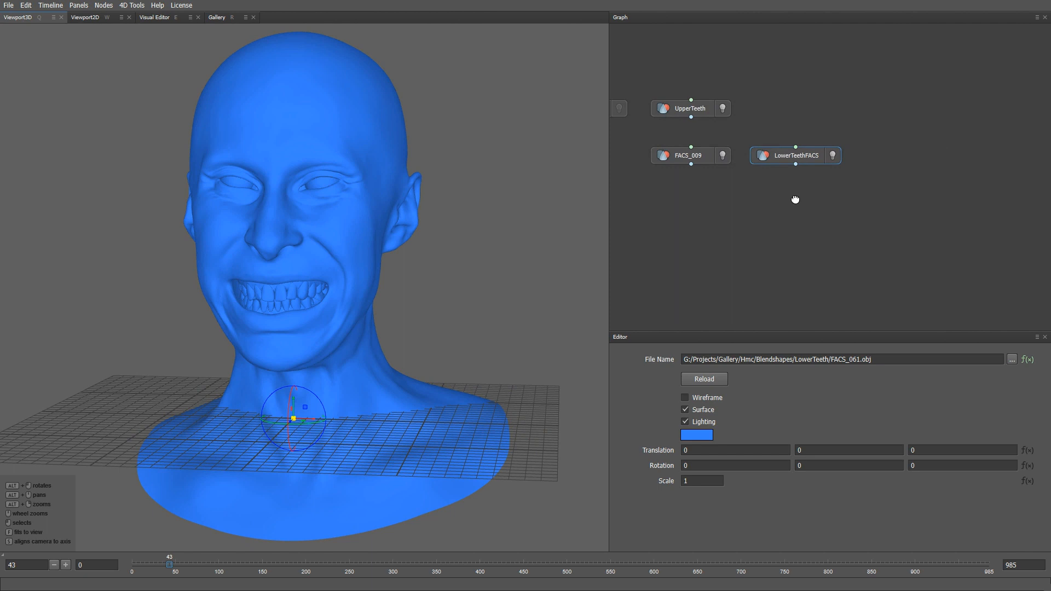
{"action": "left_click_drag", "start_coordinate": [892, 361], "coordinate": [663, 362]}
{"action": "key", "text": "ctrl+c"}
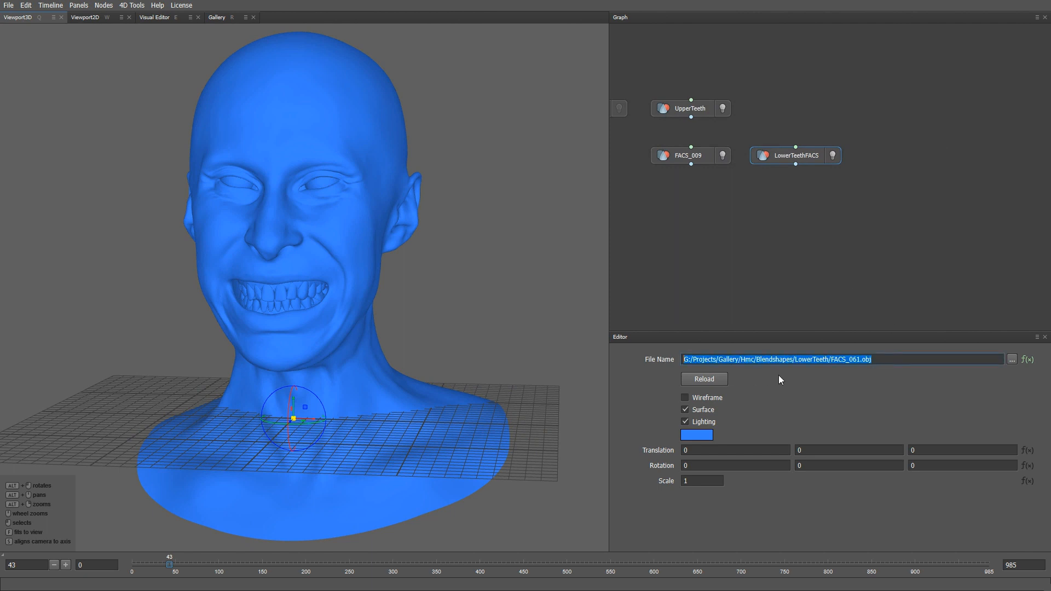
Add a LoadGeom node beside LowerTeethFACS and load FACS_061.obj from the Blendshapes/LowerTeeth folder using the copied path.
{"action": "middle_click_drag", "start_coordinate": [878, 166], "coordinate": [861, 164]}
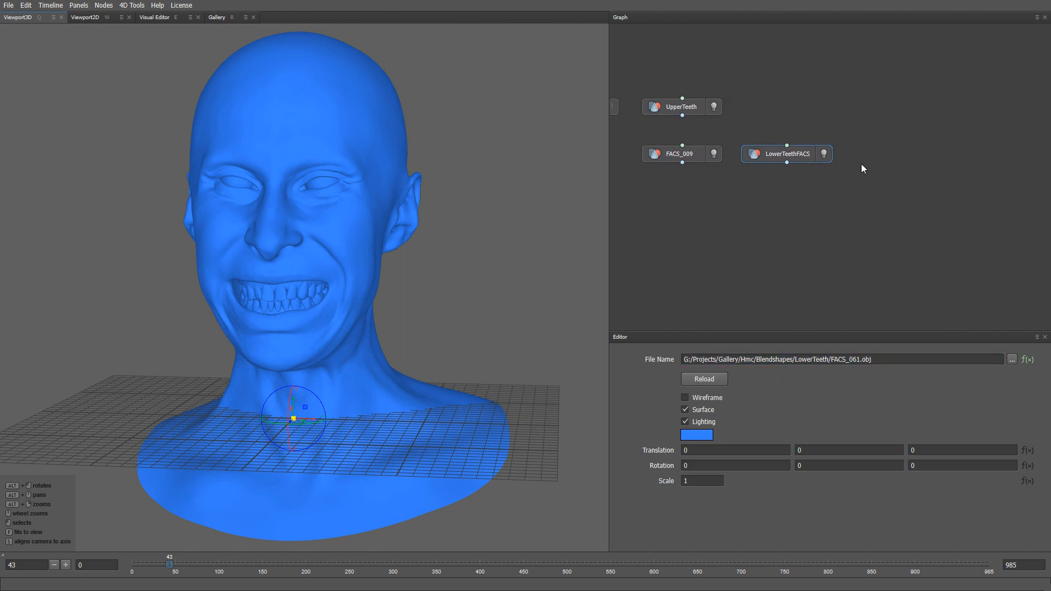
{"action": "key", "text": "Tab"}
{"action": "type", "text": "loadgeom"}
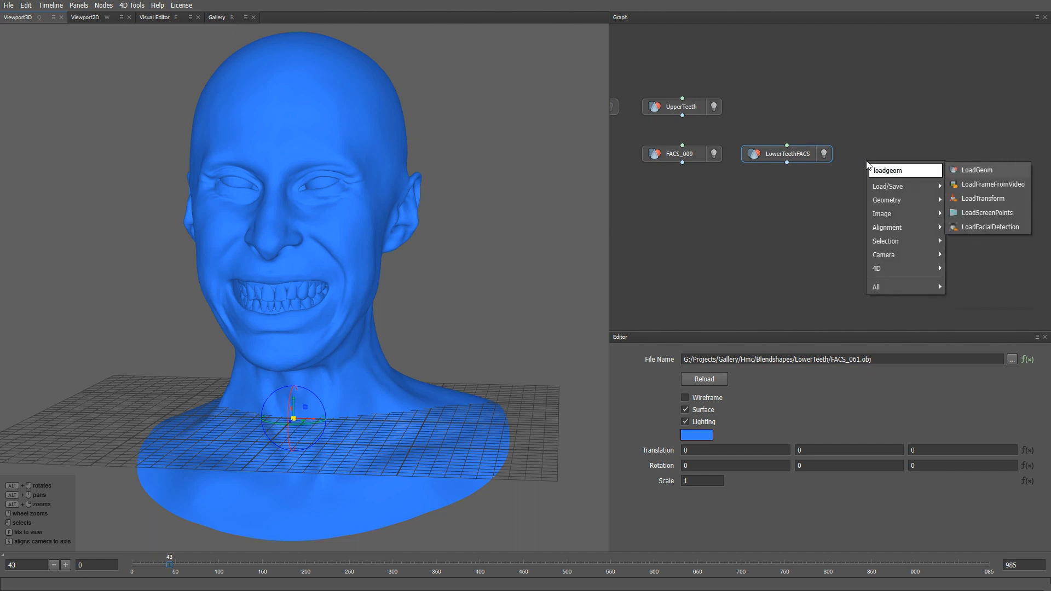
{"action": "key", "text": "Return"}
{"action": "left_click_drag", "start_coordinate": [866, 160], "coordinate": [894, 154]}
{"action": "left_click", "coordinate": [808, 362]}
{"action": "key", "text": "ctrl+v"}
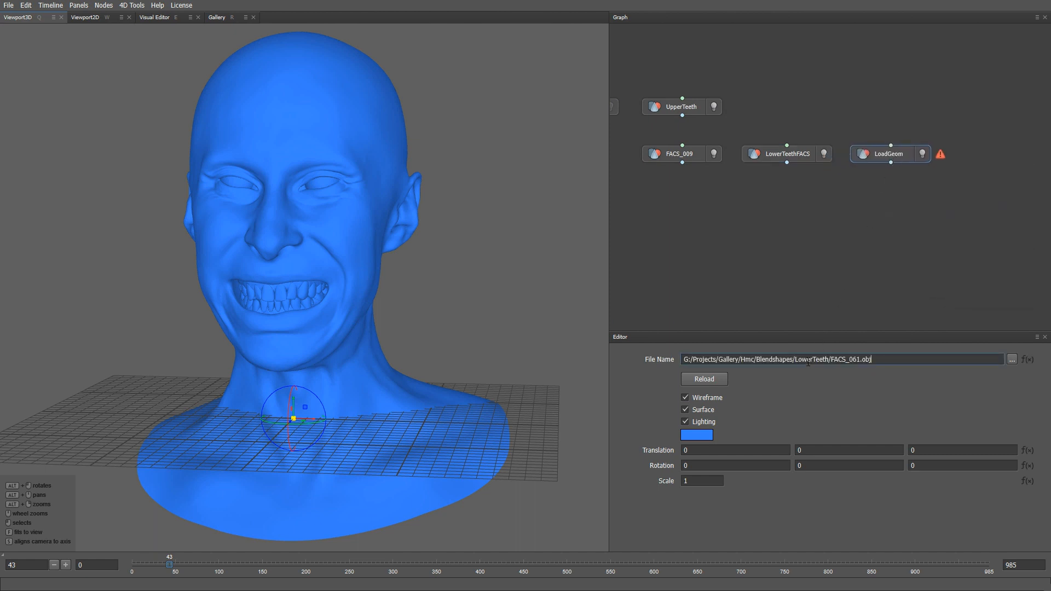
{"action": "key", "text": "Return"}
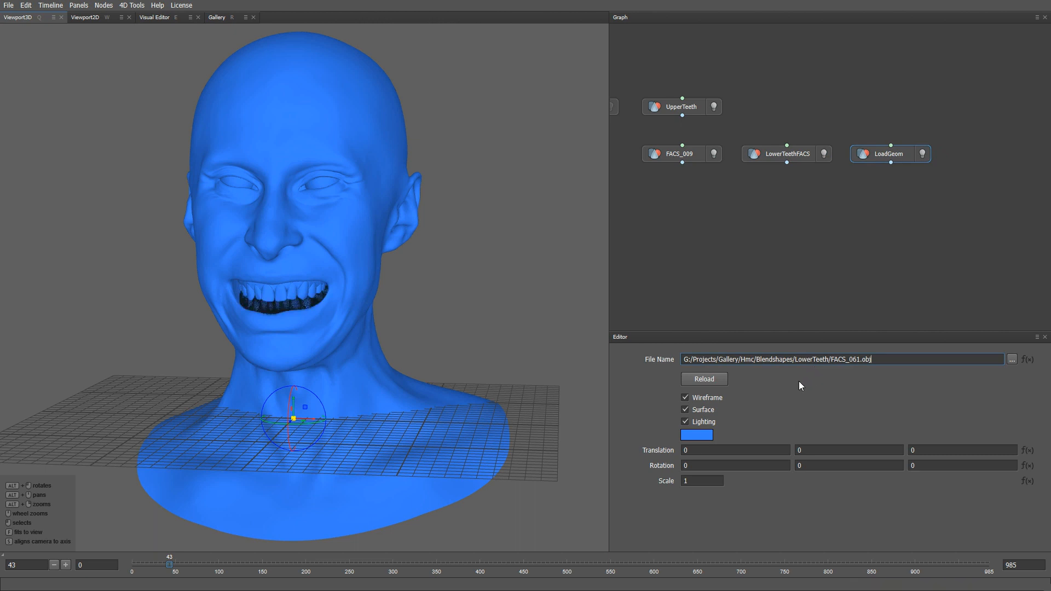
Turn off the new LoadGeom node's wireframe and rename the node LowerTeethNeutral.
{"action": "left_click", "coordinate": [708, 398]}
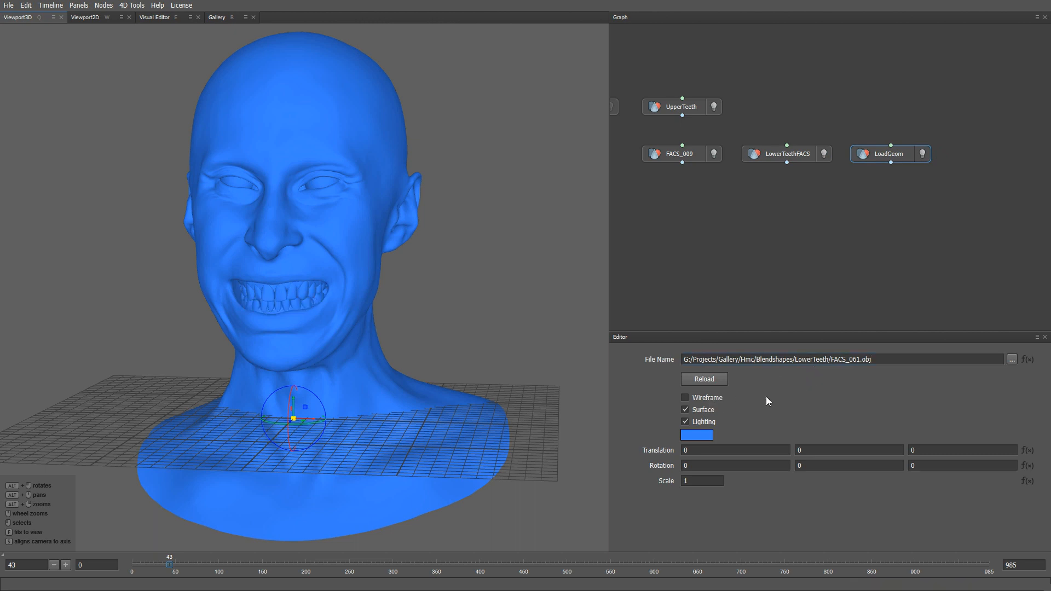
{"action": "key", "text": "F2"}
{"action": "type", "text": "L"}
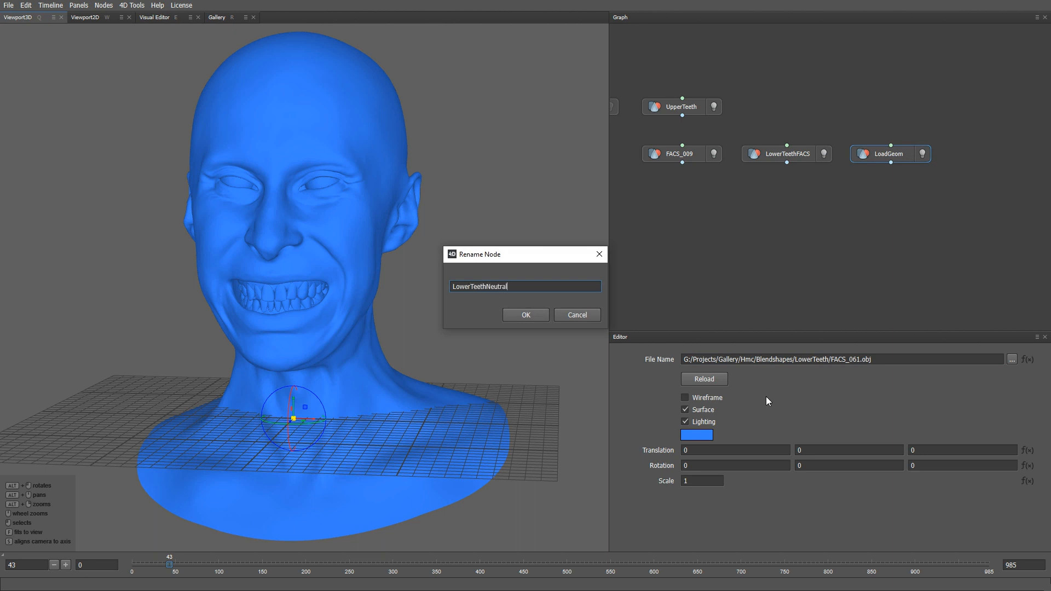
{"action": "type", "text": "owerTeethNeutral"}
{"action": "key", "text": "Return"}
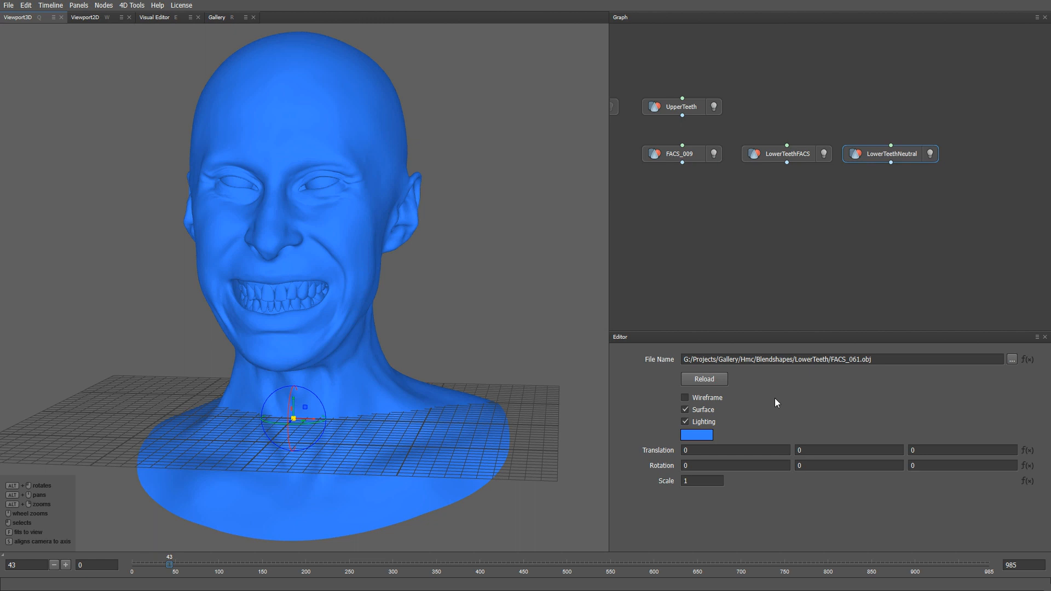
Hide the FACS_009 node and display the NeutralL1 head instead.
{"action": "middle_click_drag", "start_coordinate": [759, 278], "coordinate": [814, 279]}
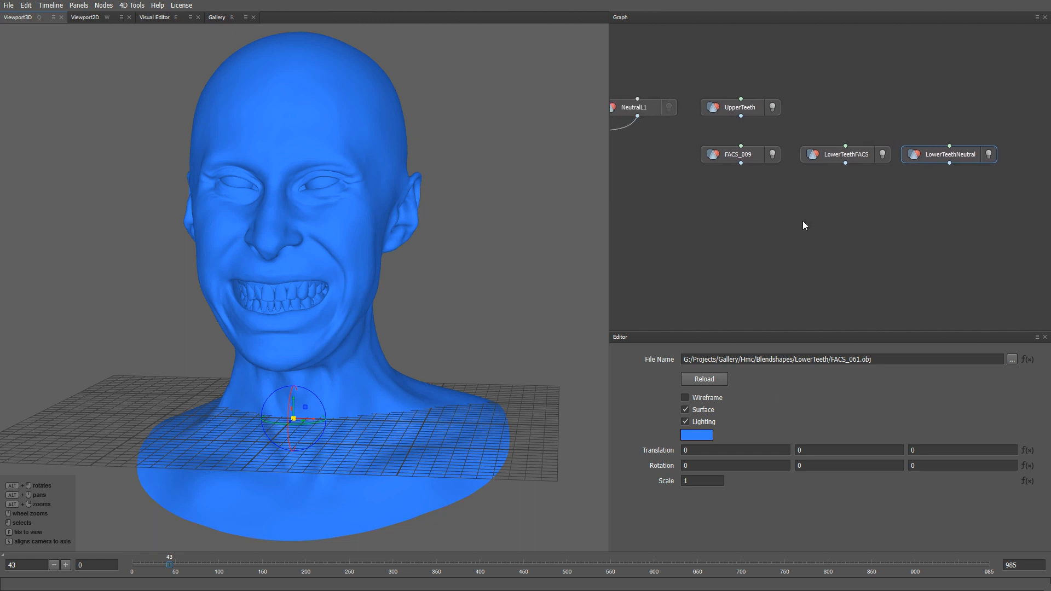
{"action": "left_click", "coordinate": [772, 154]}
{"action": "left_click", "coordinate": [670, 108]}
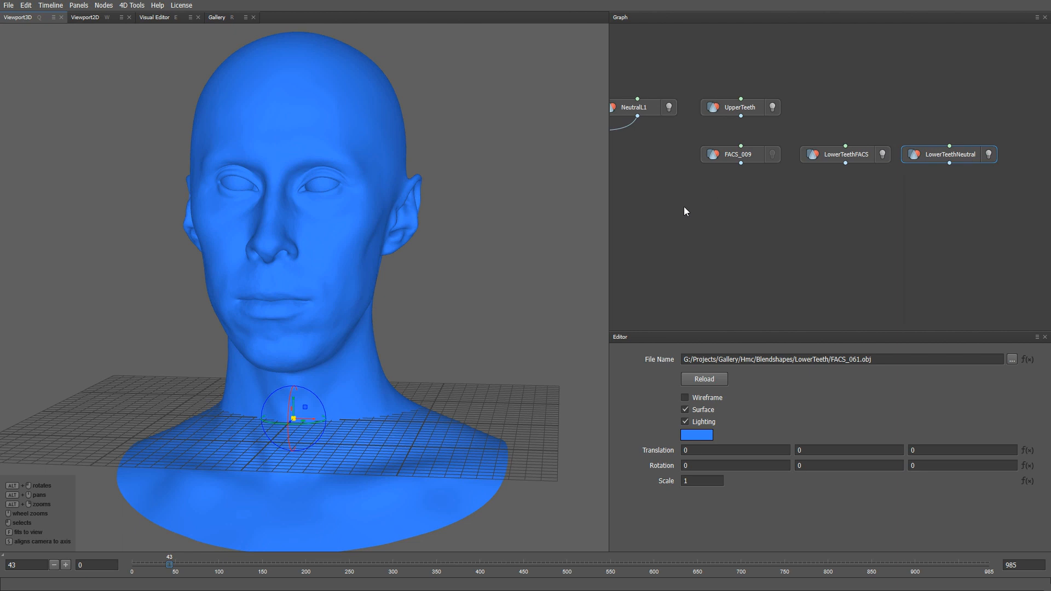
Add a VertexMask node below NeutralL1 and connect the NeutralL1 output to it.
{"action": "middle_click_drag", "start_coordinate": [684, 207], "coordinate": [767, 233]}
{"action": "key", "text": "Tab"}
{"action": "type", "text": "vertex"}
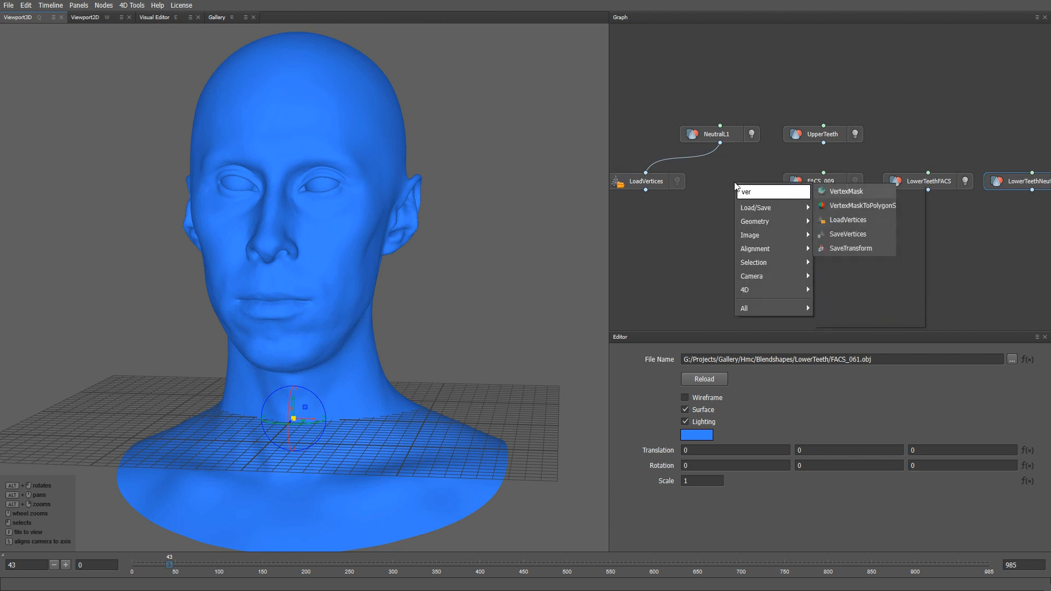
{"action": "key", "text": "Return"}
{"action": "left_click_drag", "start_coordinate": [720, 142], "coordinate": [734, 173]}
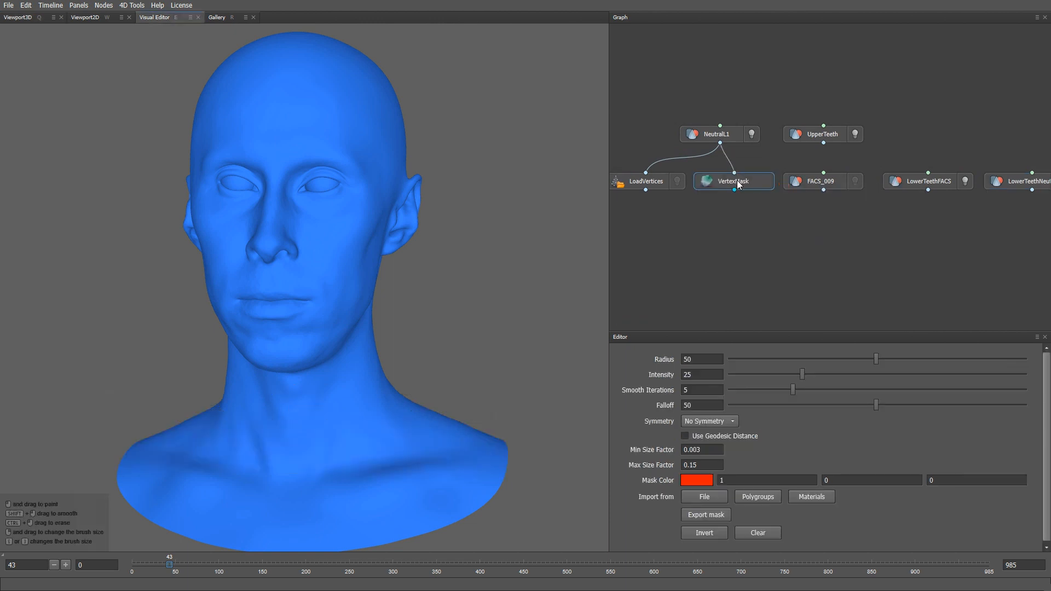
Set the VertexMask symmetry to Topological and the brush intensity to 100.
{"action": "left_click", "coordinate": [711, 421]}
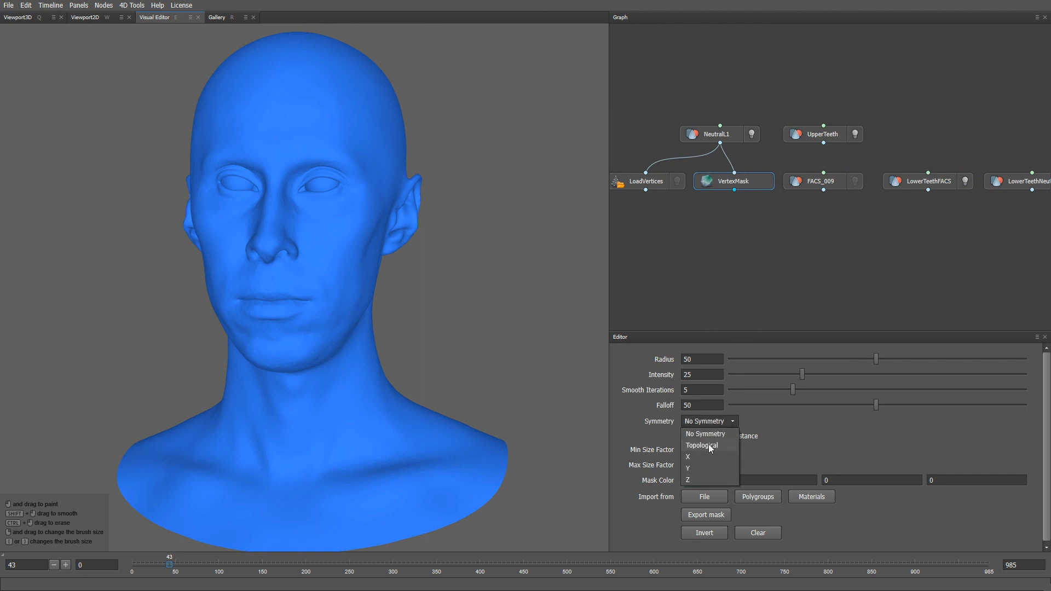
{"action": "left_click", "coordinate": [709, 445]}
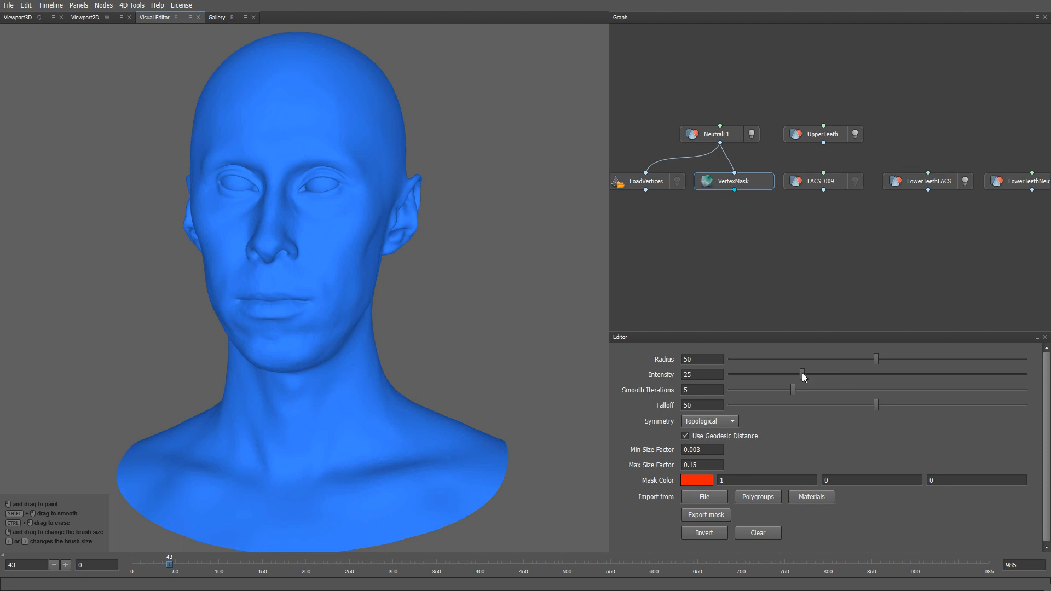
{"action": "left_click_drag", "start_coordinate": [802, 373], "coordinate": [1040, 378]}
Paint the vertex mask along the jawline from below the ear to the chin, using a brush radius of about 28.
{"action": "left_click_drag", "start_coordinate": [272, 310], "coordinate": [471, 304], "text": "alt"}
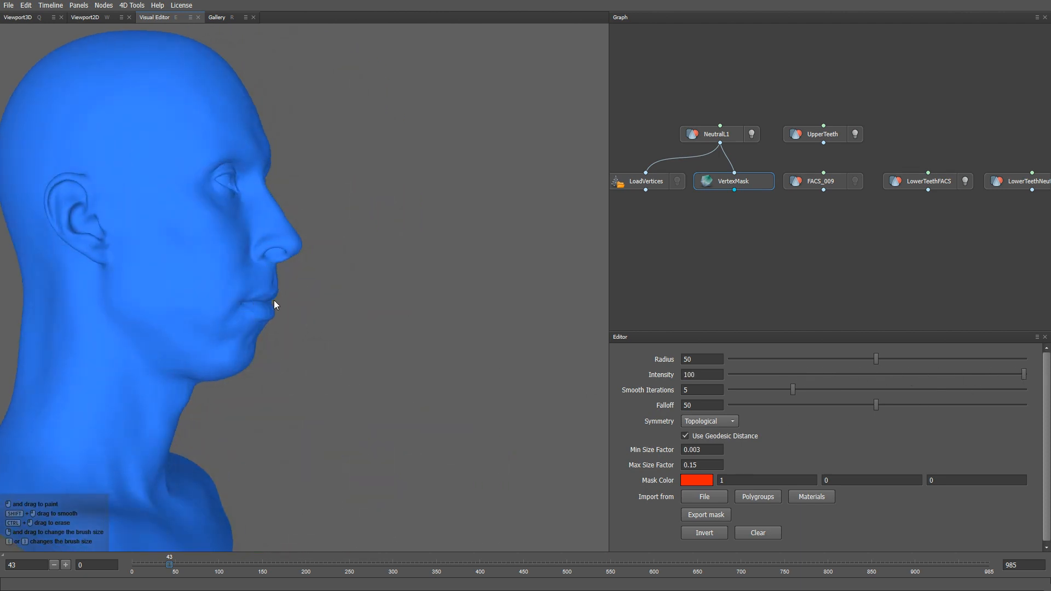
{"action": "middle_click_drag", "start_coordinate": [170, 283], "coordinate": [320, 287], "text": "alt"}
{"action": "right_click_drag", "start_coordinate": [319, 289], "coordinate": [355, 305], "text": "alt"}
{"action": "mouse_move", "coordinate": [297, 265]}
{"action": "right_mouse_down"}
{"action": "mouse_move", "coordinate": [252, 247]}
{"action": "mouse_move", "coordinate": [256, 256]}
{"action": "right_mouse_up"}
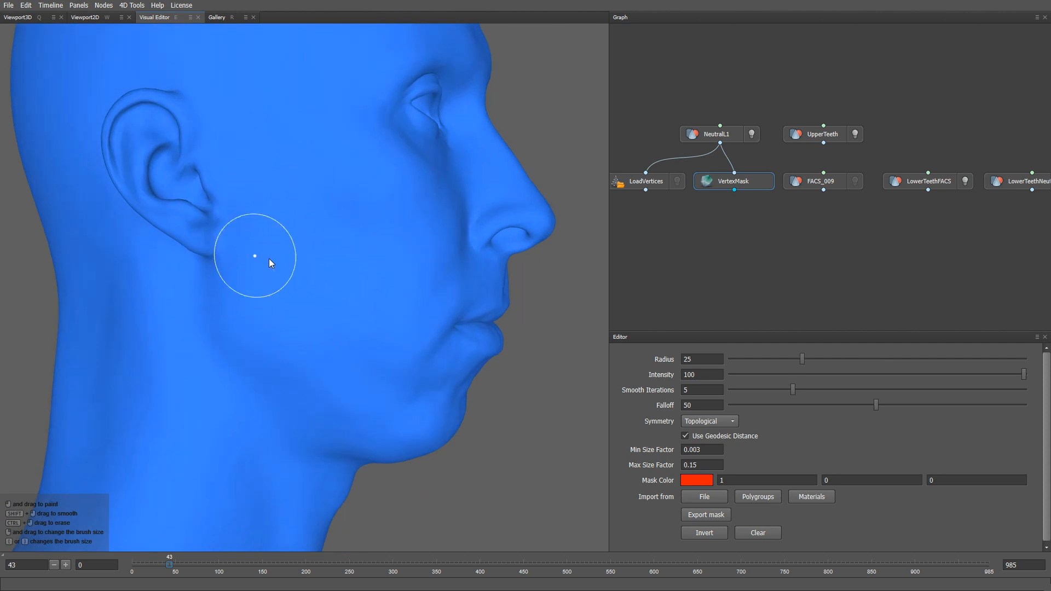
{"action": "right_click_drag", "start_coordinate": [260, 214], "coordinate": [254, 205]}
{"action": "mouse_move", "coordinate": [254, 205]}
{"action": "left_mouse_down"}
{"action": "mouse_move", "coordinate": [268, 310]}
{"action": "mouse_move", "coordinate": [304, 353]}
{"action": "mouse_move", "coordinate": [427, 431]}
{"action": "mouse_move", "coordinate": [461, 430]}
{"action": "left_mouse_up"}
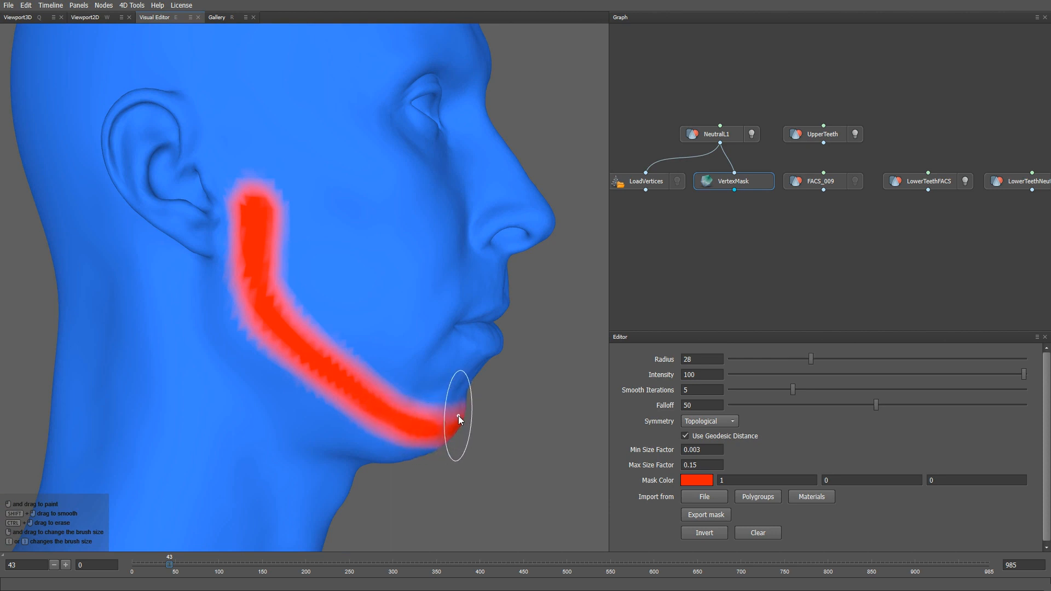
{"action": "right_click_drag", "start_coordinate": [460, 418], "coordinate": [437, 413]}
{"action": "mouse_move", "coordinate": [436, 412]}
{"action": "left_mouse_down"}
{"action": "mouse_move", "coordinate": [355, 375]}
{"action": "mouse_move", "coordinate": [269, 306]}
{"action": "mouse_move", "coordinate": [349, 386]}
{"action": "mouse_move", "coordinate": [415, 437]}
{"action": "mouse_move", "coordinate": [440, 438]}
{"action": "mouse_move", "coordinate": [356, 426]}
{"action": "mouse_move", "coordinate": [484, 406]}
{"action": "mouse_move", "coordinate": [466, 432]}
{"action": "mouse_move", "coordinate": [485, 416]}
{"action": "mouse_move", "coordinate": [376, 409]}
{"action": "left_mouse_up"}
{"action": "scroll", "coordinate": [450, 426], "scroll_direction": "down", "scroll_amount": 1}
Add a FindTransform node below VertexMask and connect NeutralL1, FACS_009 and the vertex mask as its inputs.
{"action": "middle_click_drag", "start_coordinate": [736, 206], "coordinate": [746, 186]}
{"action": "key", "text": "Tab"}
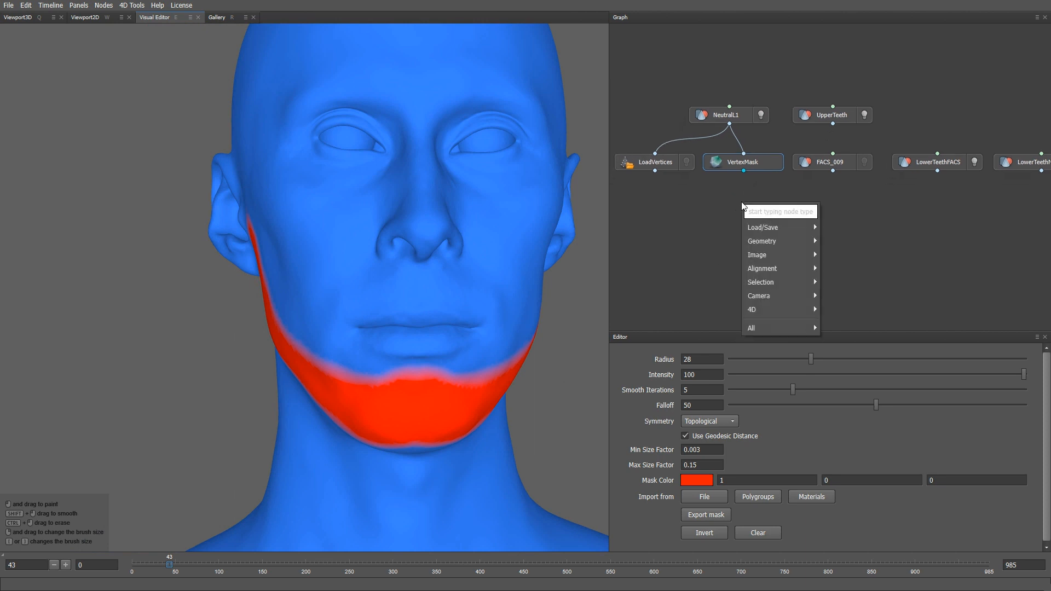
{"action": "type", "text": "find"}
{"action": "key", "text": "Return"}
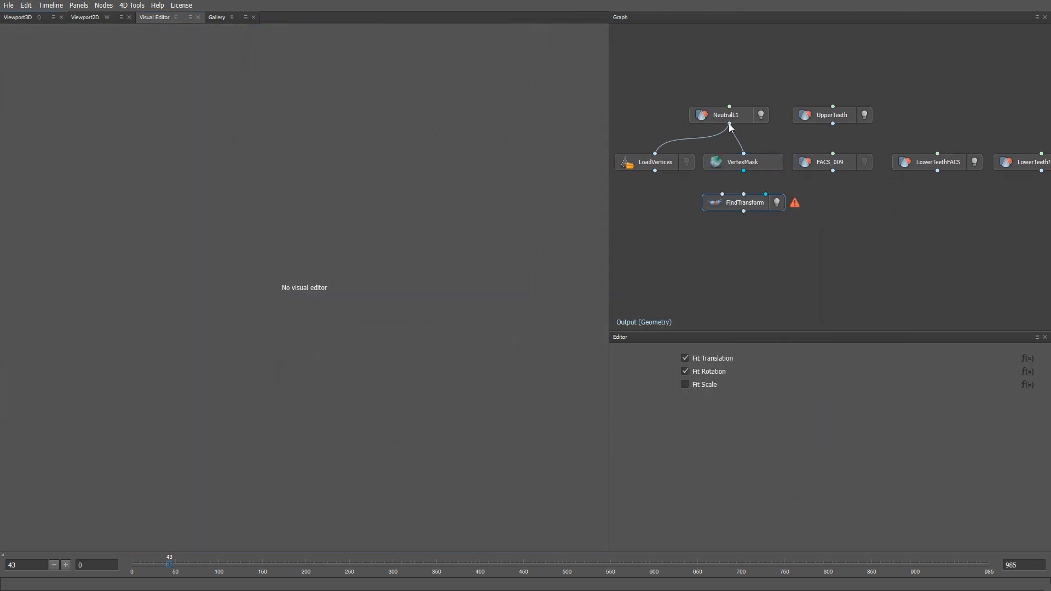
{"action": "left_click_drag", "start_coordinate": [729, 124], "coordinate": [722, 194]}
{"action": "left_click_drag", "start_coordinate": [833, 171], "coordinate": [744, 208]}
{"action": "left_click_drag", "start_coordinate": [743, 171], "coordinate": [760, 206]}
Display only the FACS_009 node in the 3D viewport and go to frame 5.
{"action": "key", "text": "q"}
{"action": "left_click", "coordinate": [867, 162]}
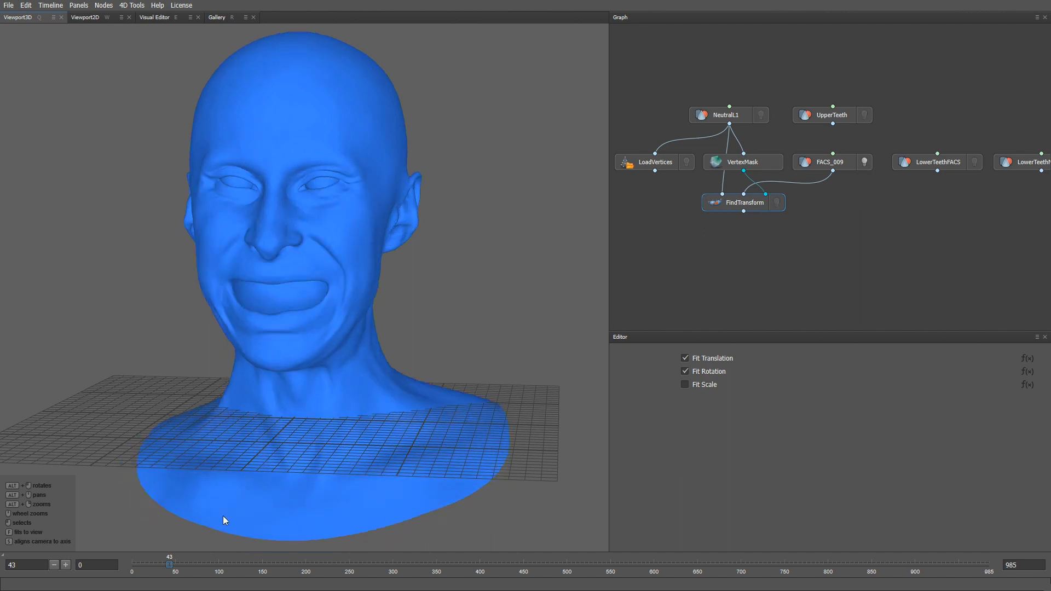
{"action": "left_click", "coordinate": [136, 561]}
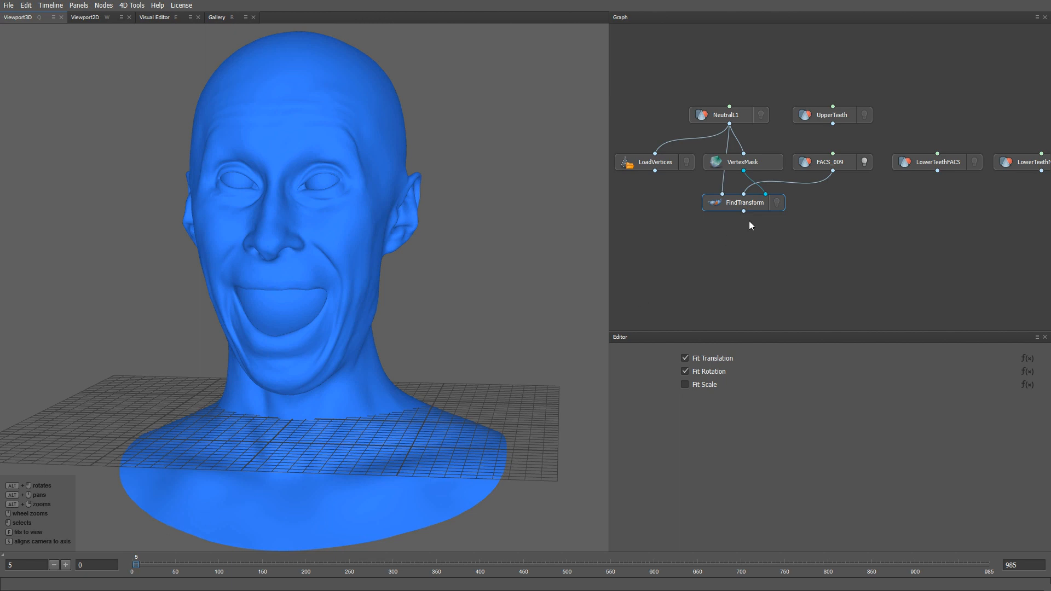
Alternate the display between the FindTransform result and the FACS_009 mesh to compare their jaw positions.
{"action": "left_click", "coordinate": [776, 202]}
{"action": "left_click", "coordinate": [864, 162]}
{"action": "left_click", "coordinate": [776, 202]}
{"action": "left_click", "coordinate": [865, 162]}
Add a CopyTransform node below FindTransform, taking the transform from FindTransform and the geometry from LowerTeethNeutral.
{"action": "middle_click_drag", "start_coordinate": [739, 246], "coordinate": [751, 229]}
{"action": "right_click", "coordinate": [751, 226]}
{"action": "type", "text": "copy"}
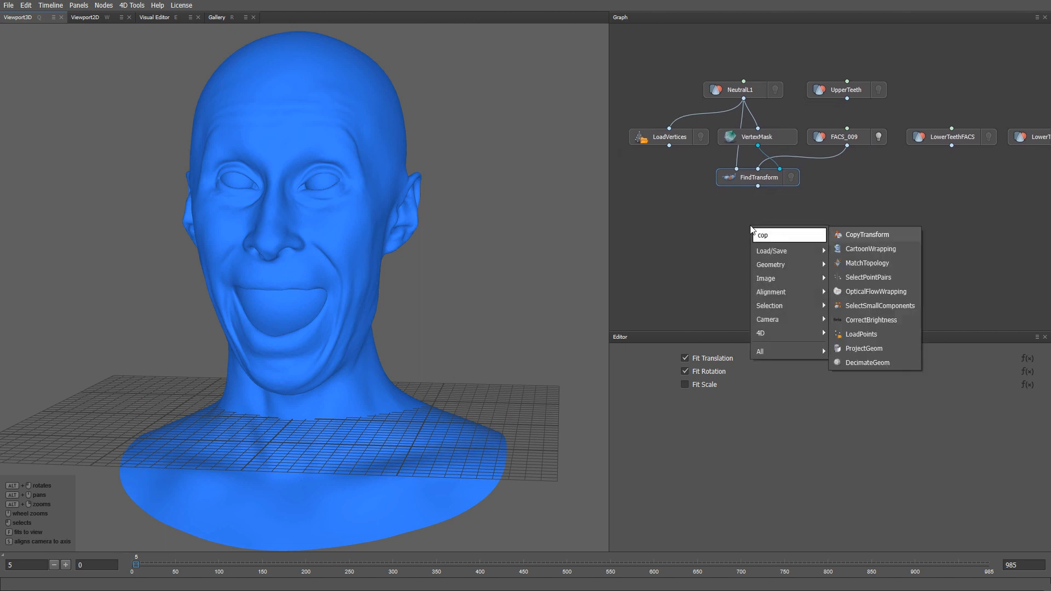
{"action": "key", "text": "Return"}
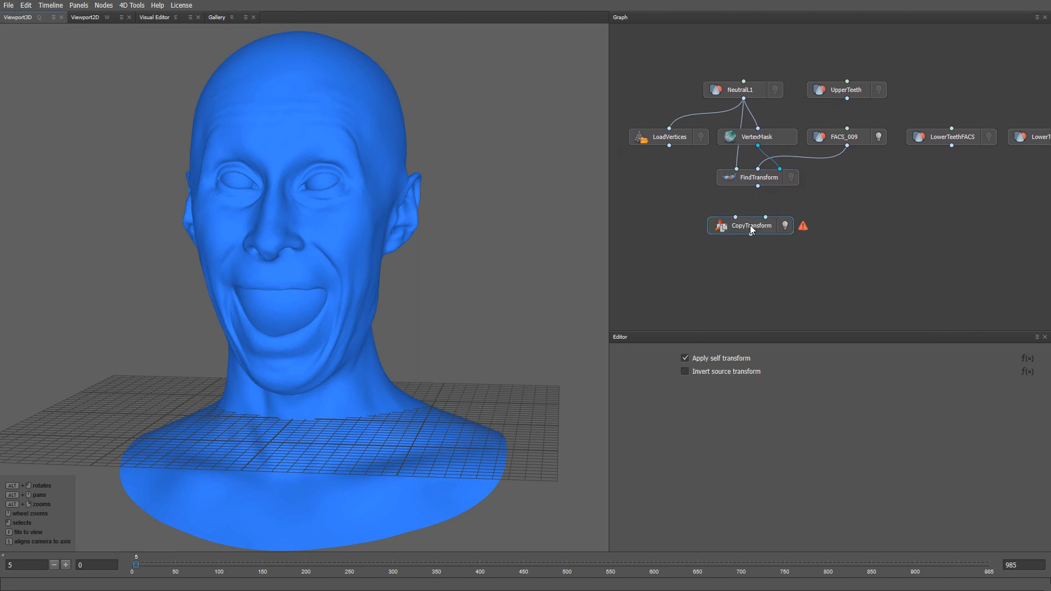
{"action": "mouse_move", "coordinate": [750, 225]}
{"action": "left_mouse_down"}
{"action": "mouse_move", "coordinate": [766, 213]}
{"action": "mouse_move", "coordinate": [745, 209]}
{"action": "left_mouse_up"}
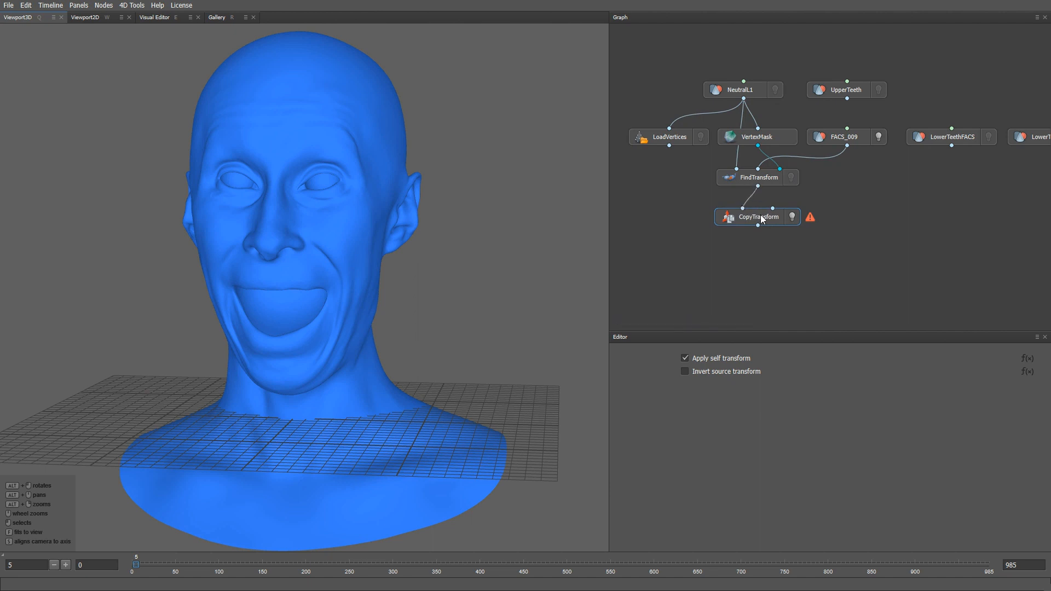
{"action": "middle_click_drag", "start_coordinate": [877, 217], "coordinate": [802, 212]}
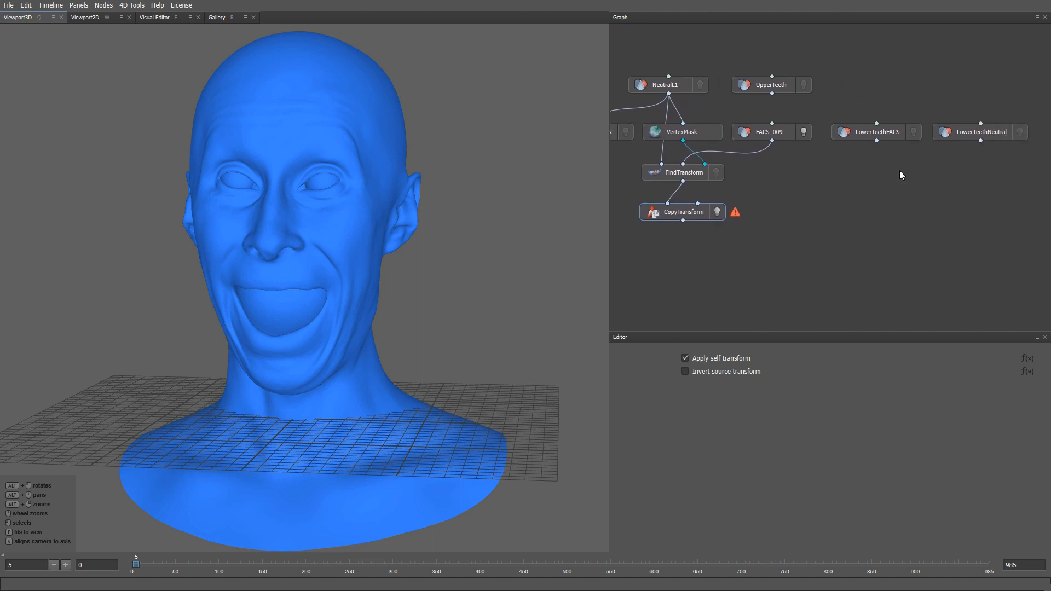
{"action": "left_click_drag", "start_coordinate": [981, 141], "coordinate": [698, 204]}
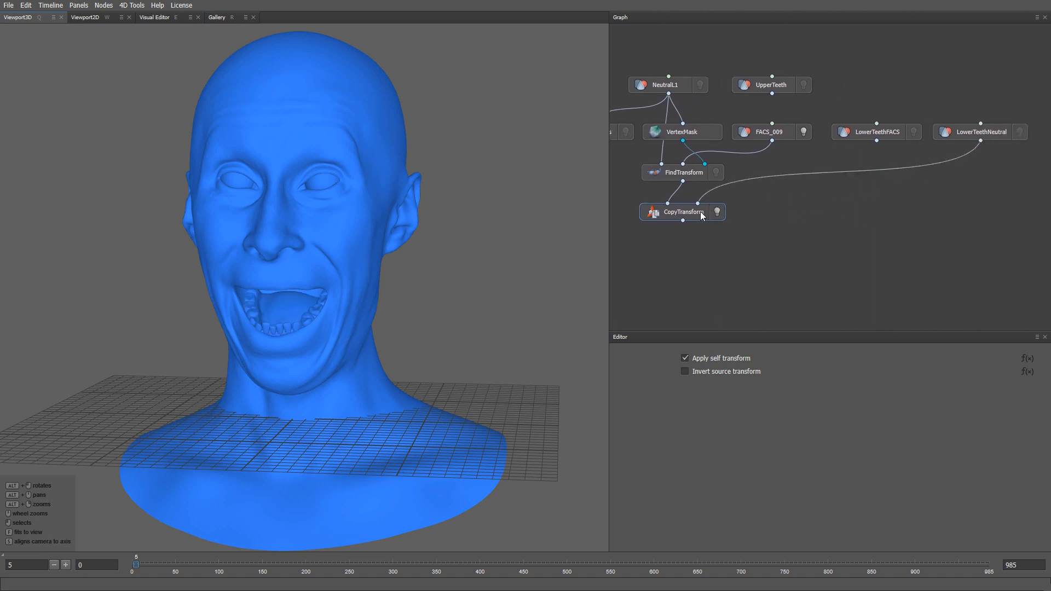
Show the FACS_009 head as wireframe only, with its surface turned off.
{"action": "left_click", "coordinate": [760, 135]}
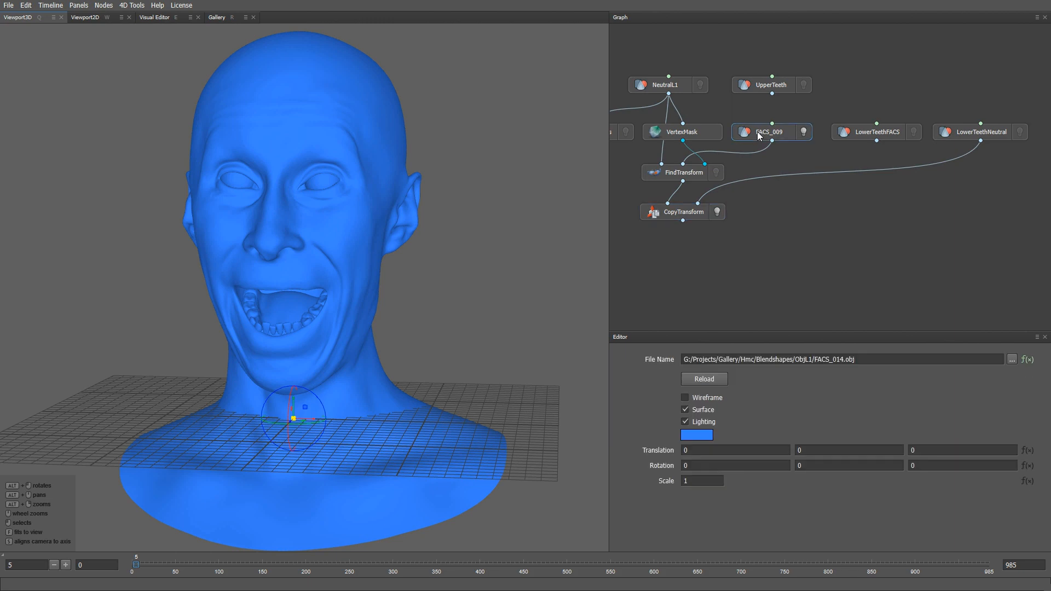
{"action": "left_click", "coordinate": [705, 401]}
{"action": "left_click", "coordinate": [702, 410]}
Move to frame 15 and step back to frame 10 to examine how the lower teeth follow the jaw.
{"action": "left_click", "coordinate": [147, 569]}
{"action": "left_click_drag", "start_coordinate": [147, 569], "coordinate": [146, 569]}
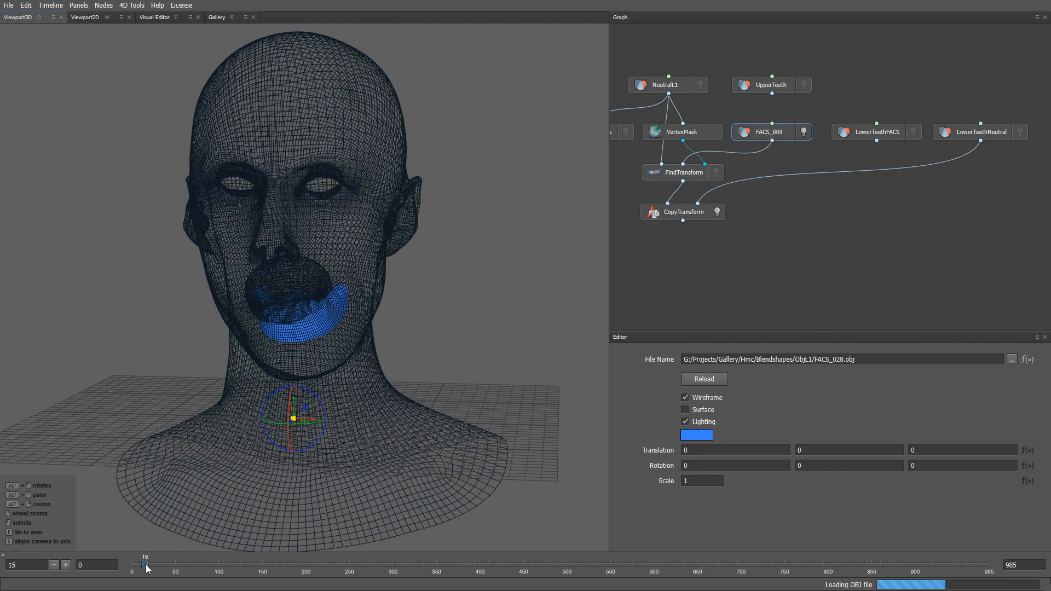
{"action": "key", "text": "Left"}
{"action": "key", "text": "Left"}
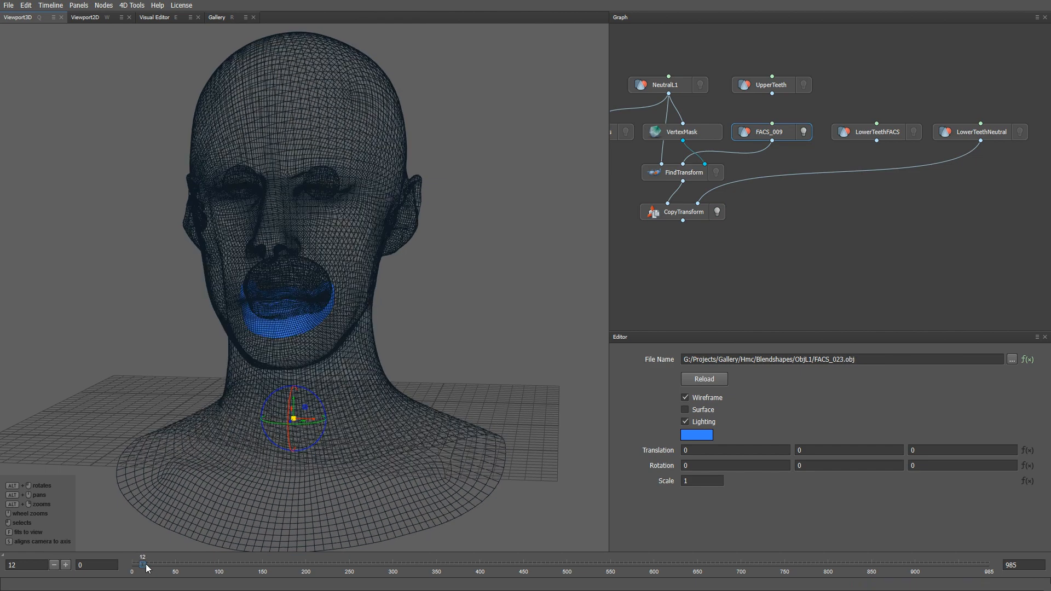
{"action": "key", "text": "Left"}
{"action": "key", "text": "Left"}
{"action": "key", "text": "Left"}
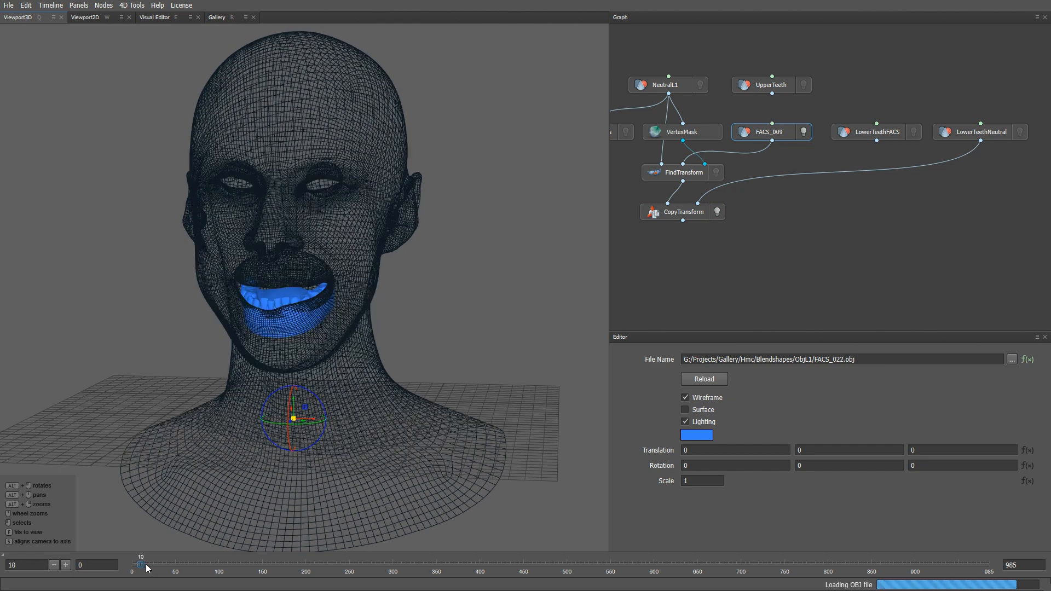
Step back to frame 7 and display LowerTeethFACS together with the FACS_009 wireframe head instead of the CopyTransform result.
{"action": "key", "text": "Left"}
{"action": "key", "text": "Left"}
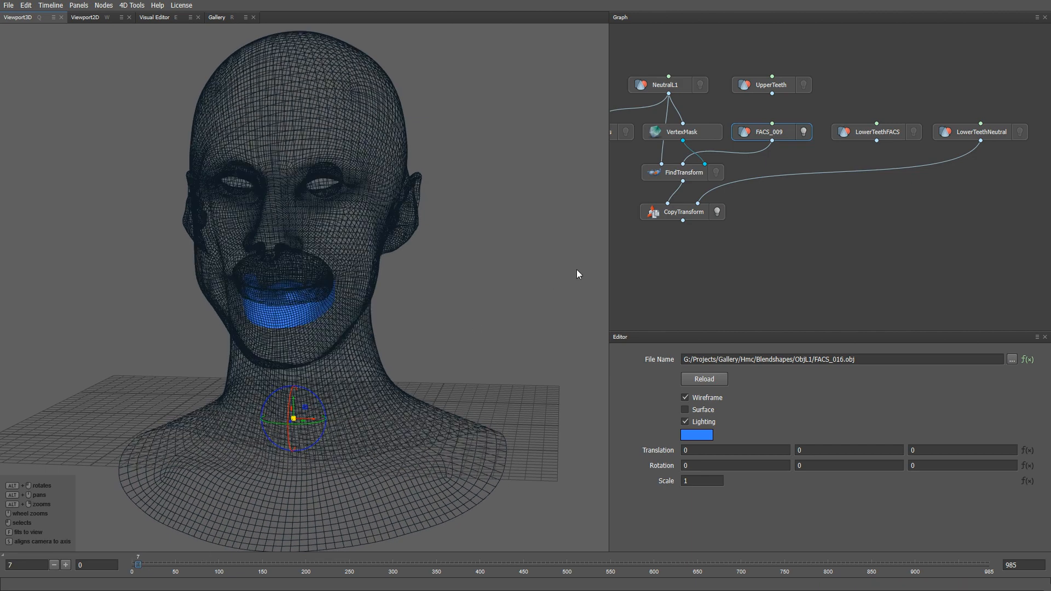
{"action": "left_click", "coordinate": [803, 133]}
{"action": "left_click", "coordinate": [912, 133]}
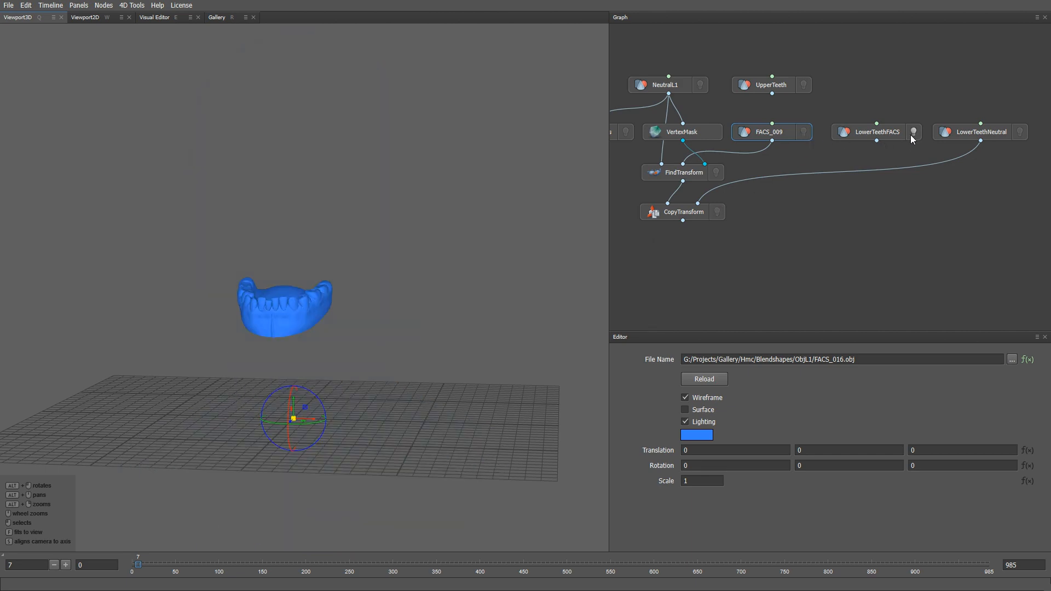
{"action": "left_click", "coordinate": [808, 133], "text": "ctrl"}
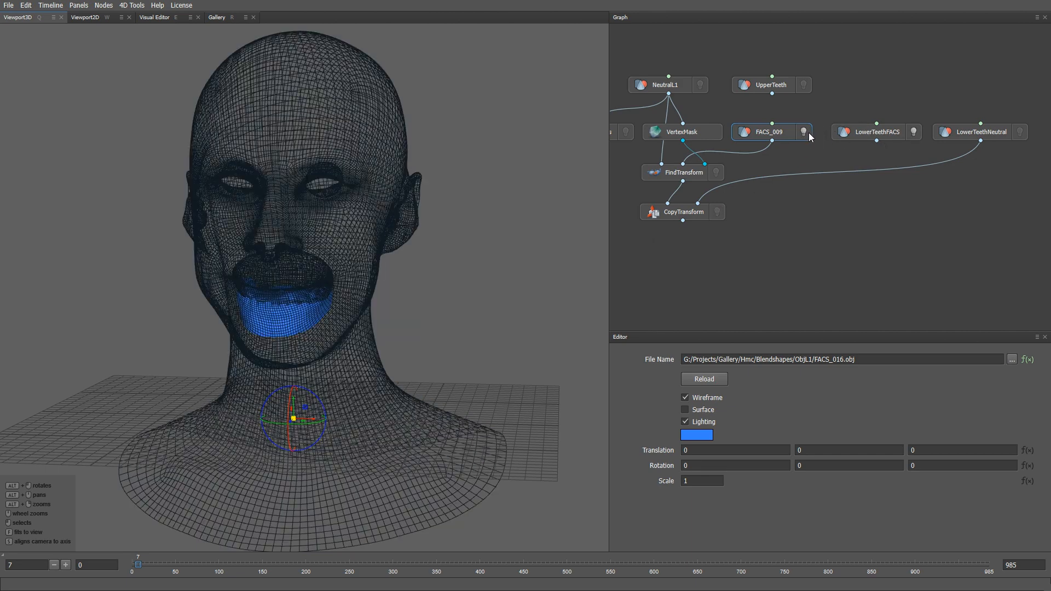
Step through frames 23 to 29 to examine how the LowerTeethFACS meshes fit the different FACS expressions.
{"action": "left_click", "coordinate": [152, 568]}
{"action": "key", "text": "Right"}
{"action": "key", "text": "Right"}
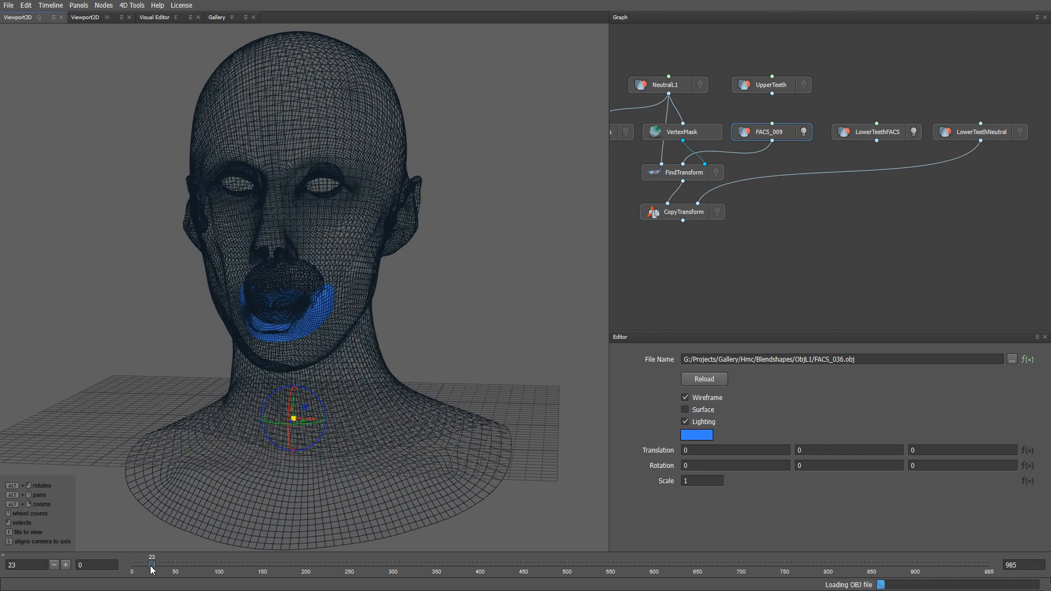
{"action": "key", "text": "Right"}
{"action": "key", "text": "Right"}
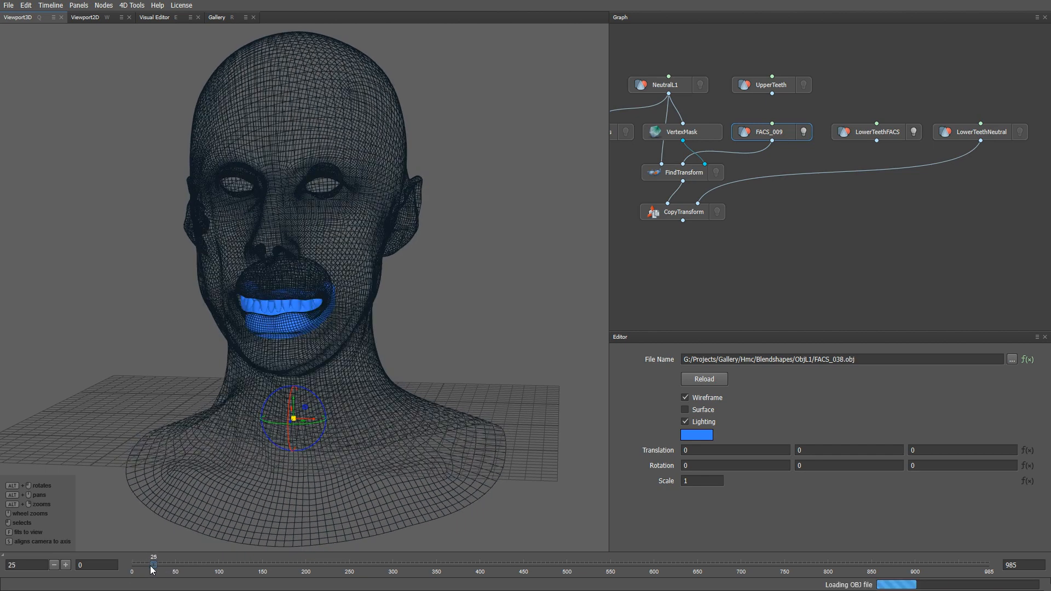
{"action": "key", "text": "Right"}
{"action": "key", "text": "Right"}
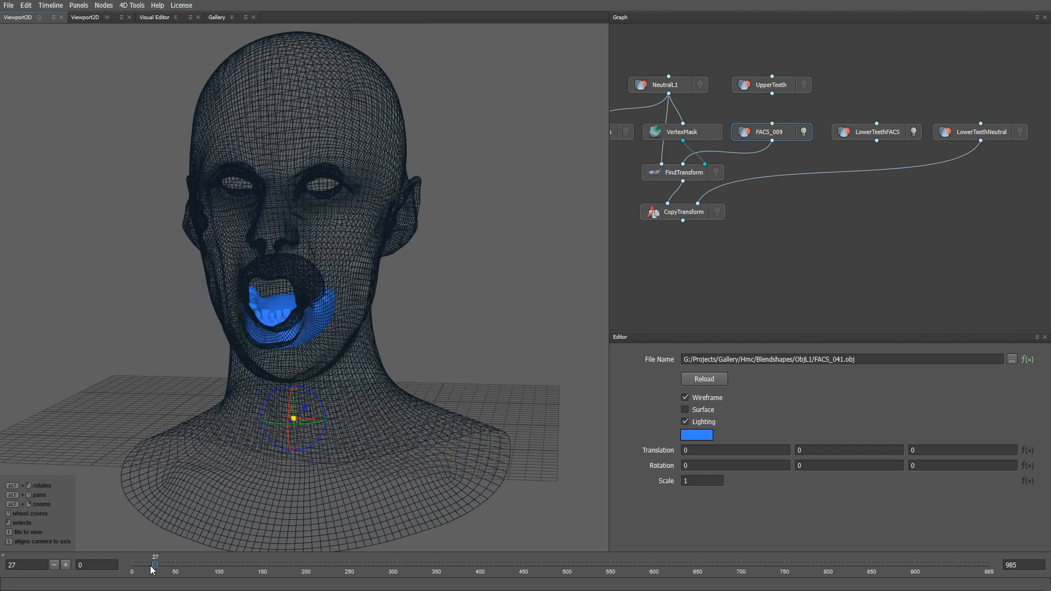
{"action": "key", "text": "Right"}
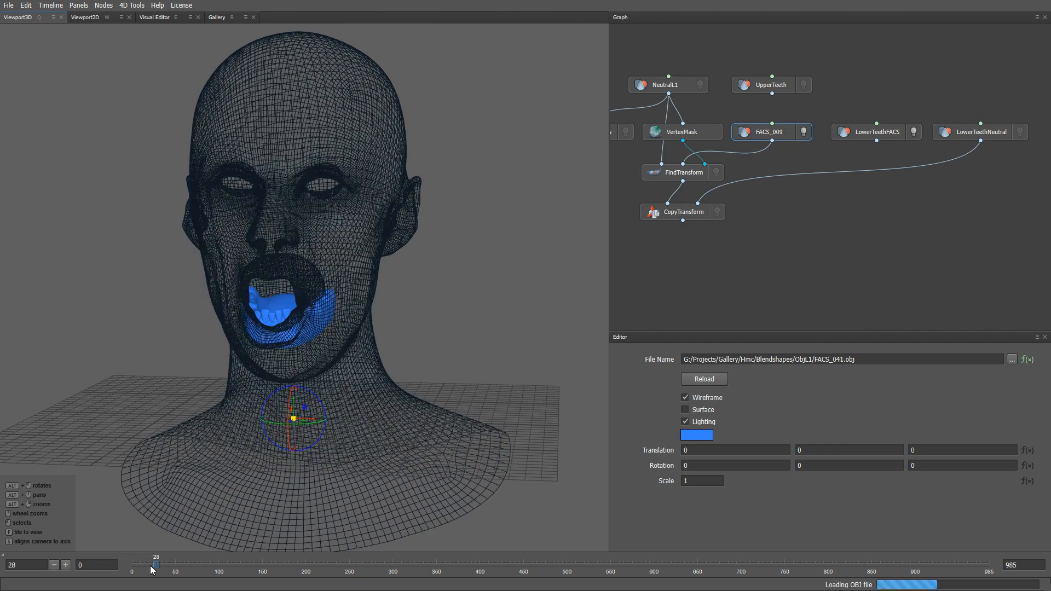
{"action": "key", "text": "Right"}
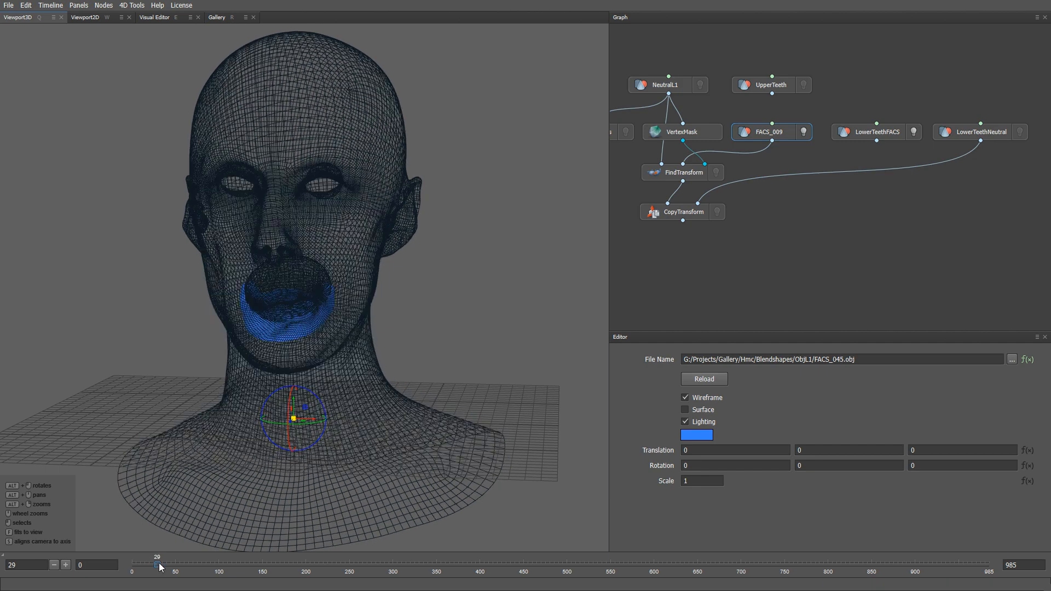
Delete the FindTransform, CopyTransform, FACS_009, LowerTeethFACS and LowerTeethNeutral nodes, and display the LoadVertices result.
{"action": "left_click_drag", "start_coordinate": [629, 157], "coordinate": [747, 245]}
{"action": "key", "text": "Delete"}
{"action": "left_click_drag", "start_coordinate": [826, 145], "coordinate": [993, 155]}
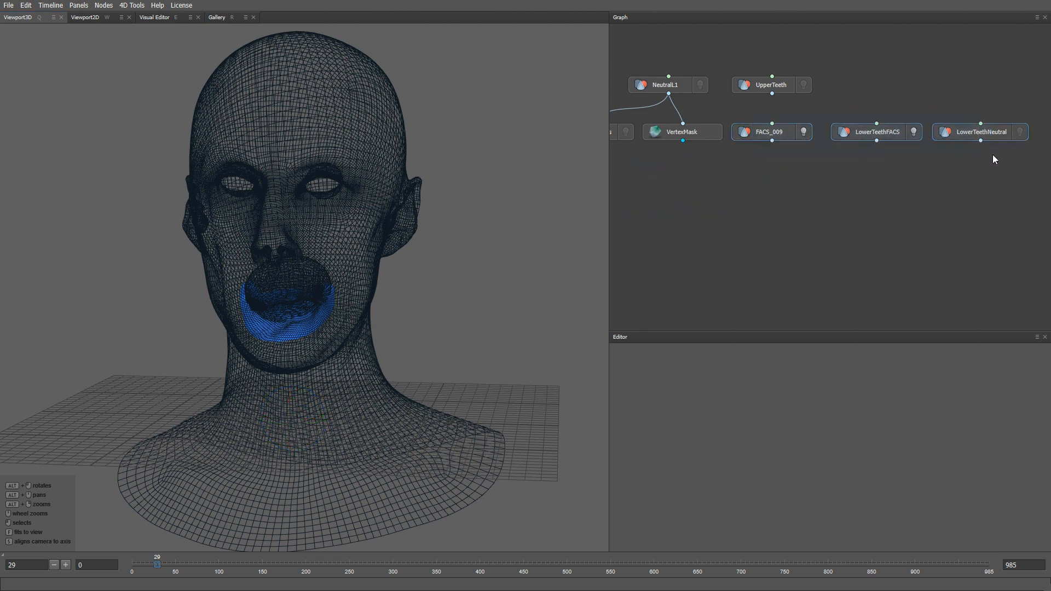
{"action": "key", "text": "Delete"}
{"action": "key", "text": "f"}
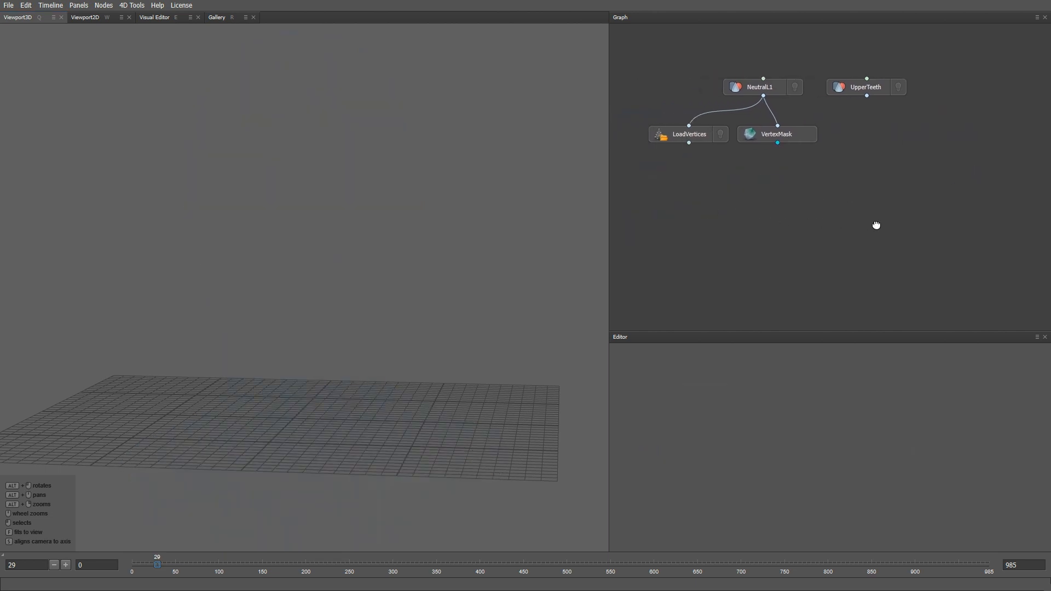
{"action": "left_click", "coordinate": [786, 143]}
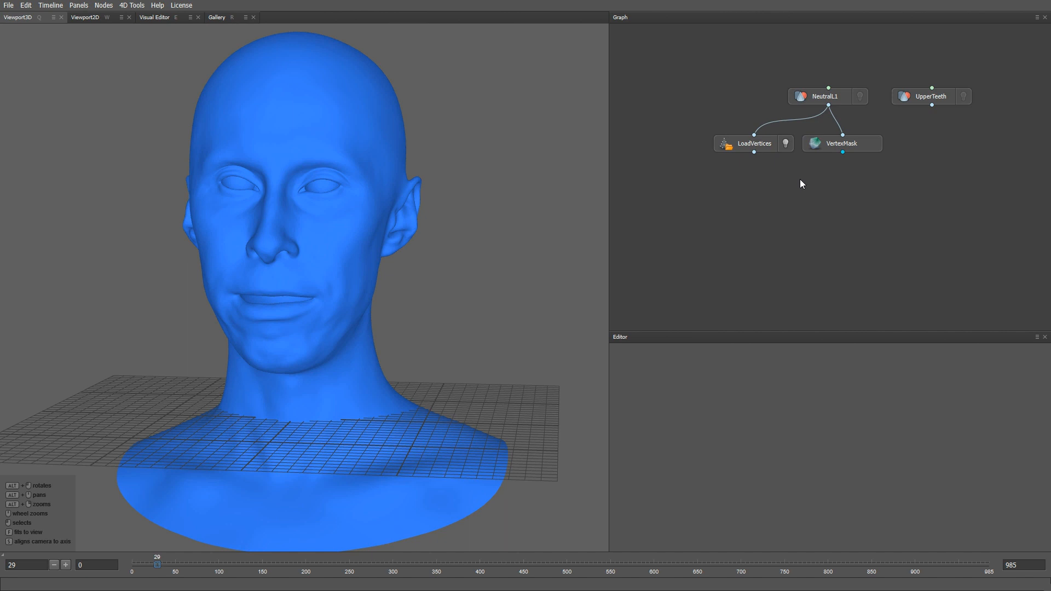
Add a GuidableMesh node below LoadVertices, with LoadVertices feeding its first input and NeutralL1 its second.
{"action": "key", "text": "Tab"}
{"action": "type", "text": "guida"}
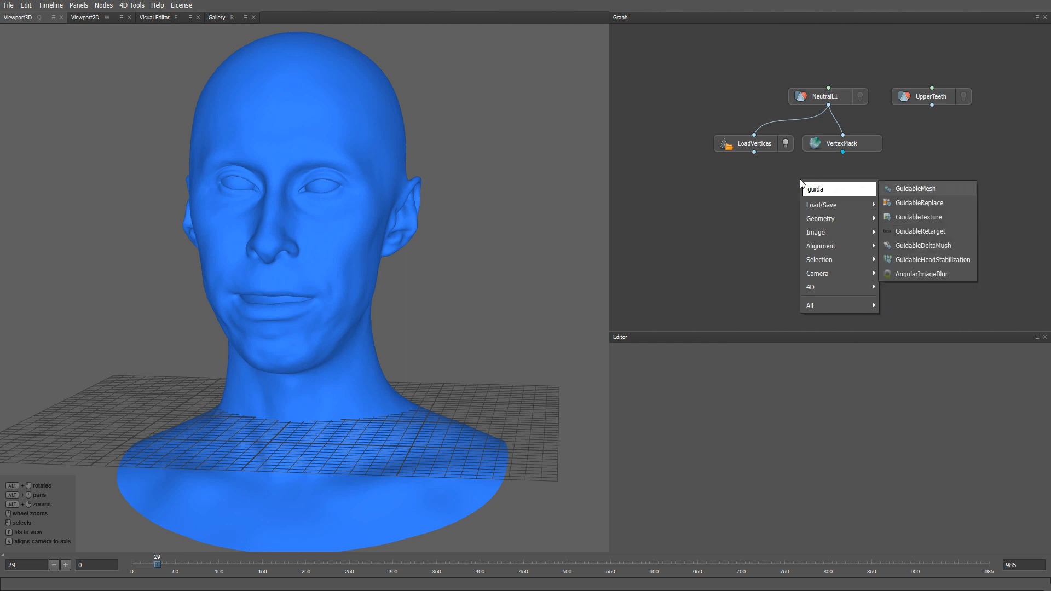
{"action": "type", "text": "ble"}
{"action": "key", "text": "Return"}
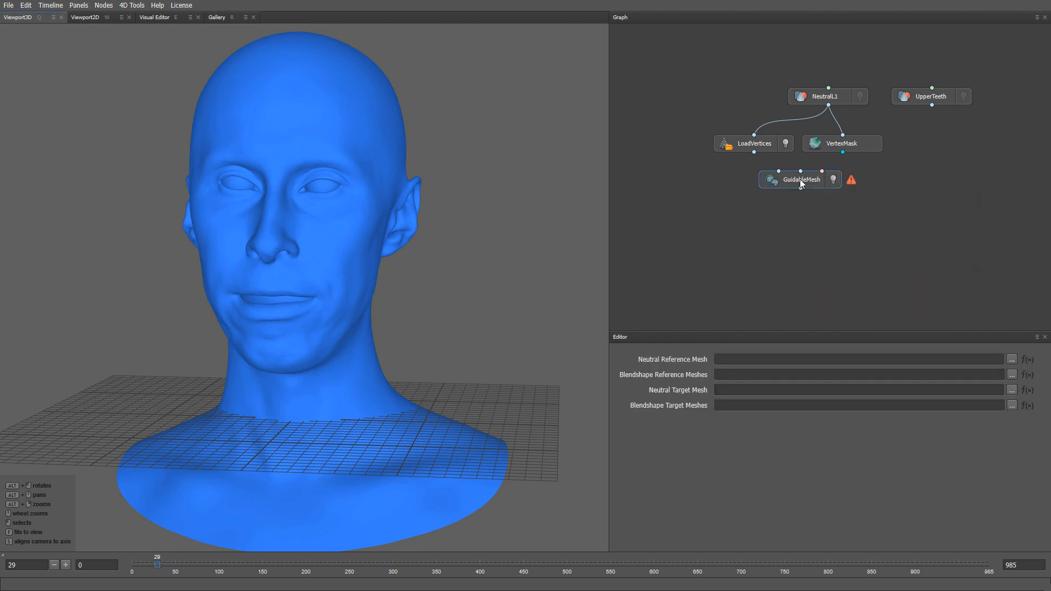
{"action": "left_click_drag", "start_coordinate": [800, 179], "coordinate": [754, 192]}
{"action": "left_click_drag", "start_coordinate": [754, 153], "coordinate": [732, 185]}
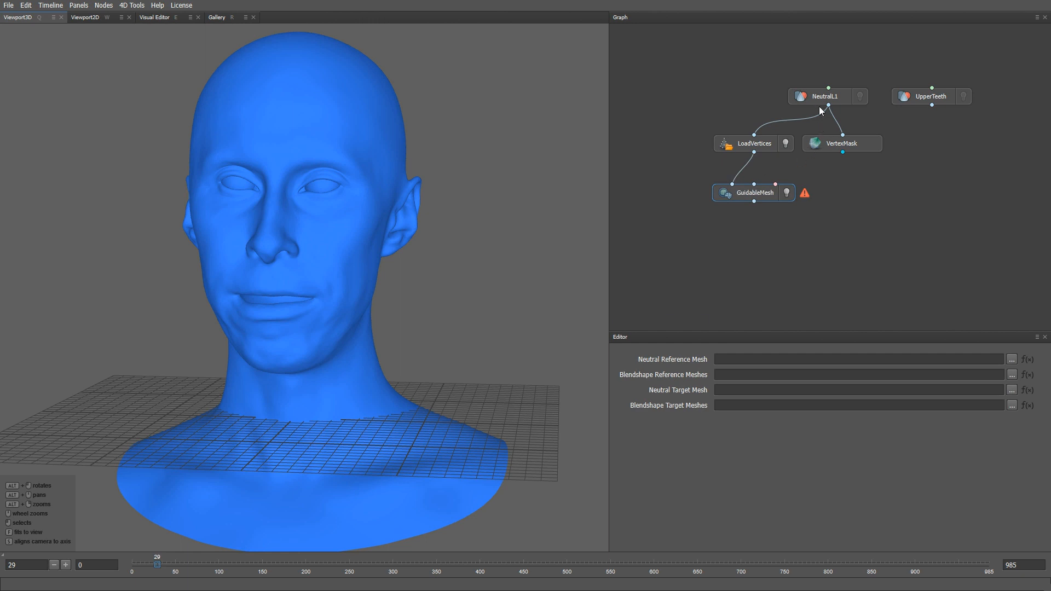
{"action": "left_click_drag", "start_coordinate": [828, 105], "coordinate": [767, 220]}
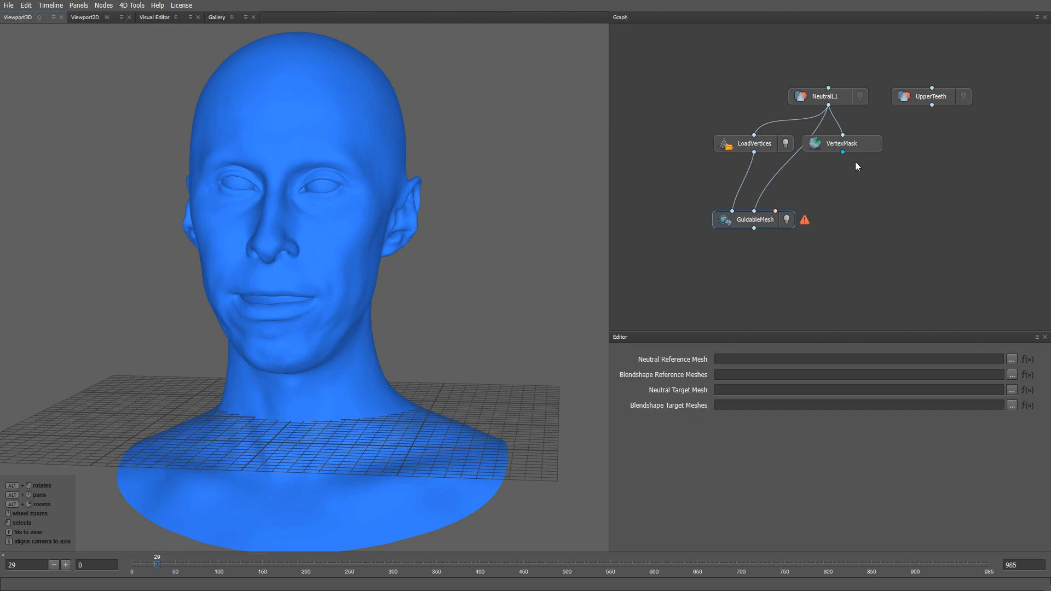
Add a VertexMaskToPolygonSelection node fed by NeutralL1 and VertexMask, and connect its output to GuidableMesh's third input.
{"action": "left_click_drag", "start_coordinate": [862, 144], "coordinate": [881, 145]}
{"action": "left_click", "coordinate": [880, 145]}
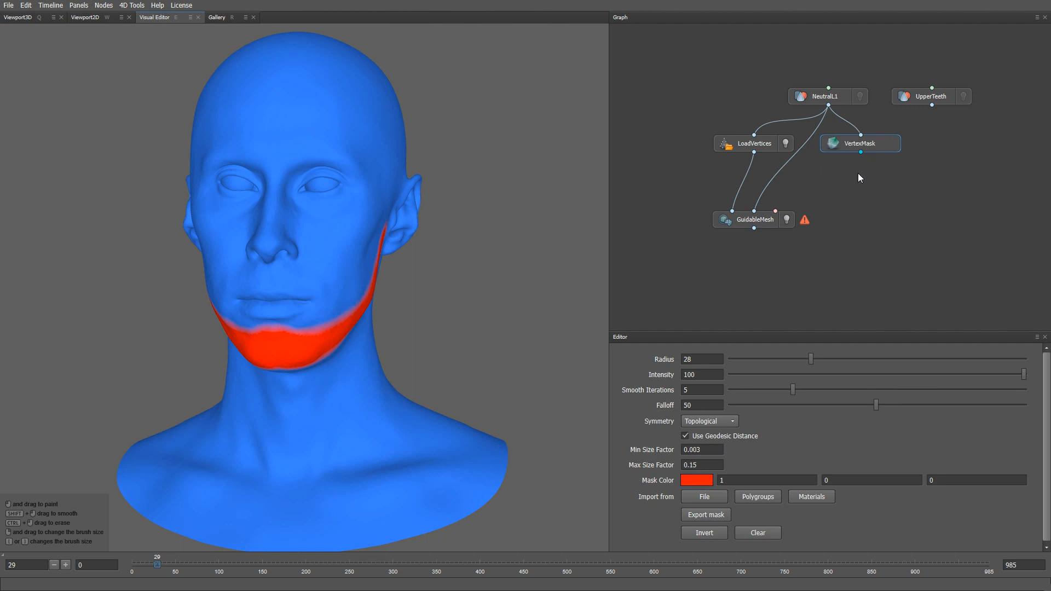
{"action": "key", "text": "Tab"}
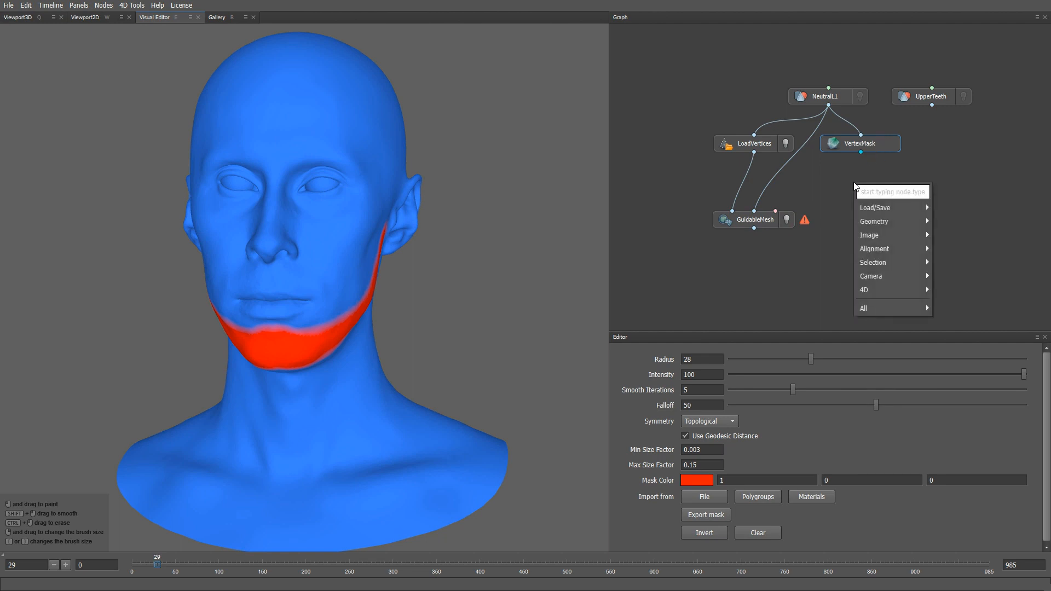
{"action": "type", "text": "vertex"}
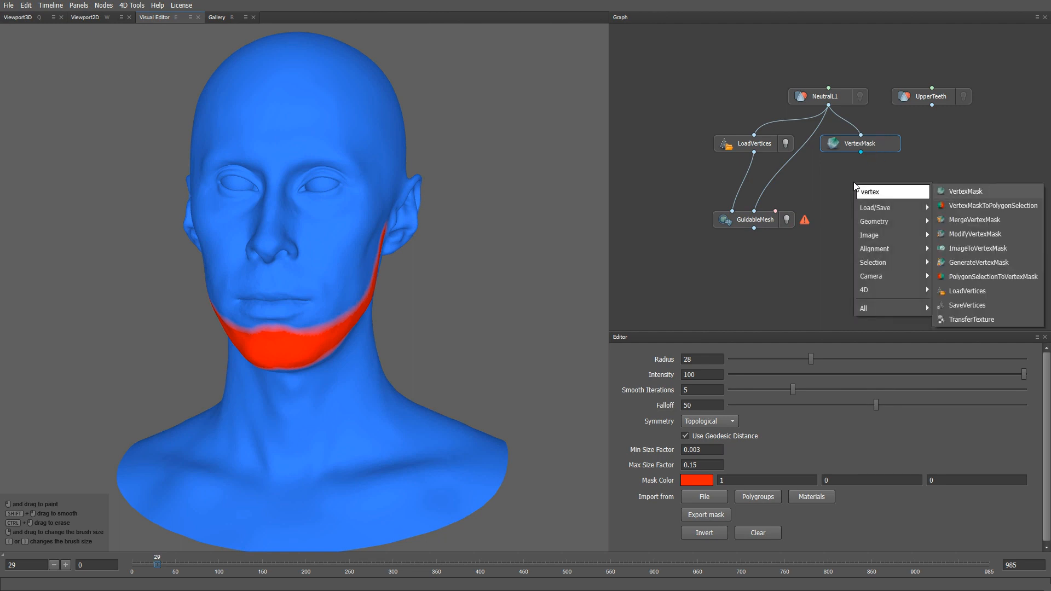
{"action": "key", "text": "Return"}
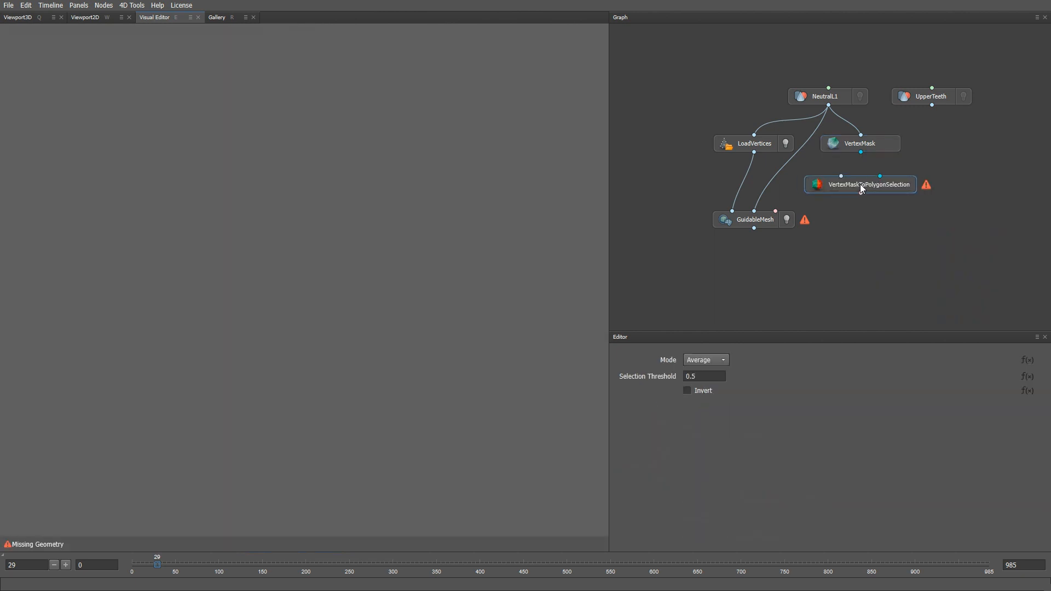
{"action": "left_click_drag", "start_coordinate": [828, 105], "coordinate": [776, 212]}
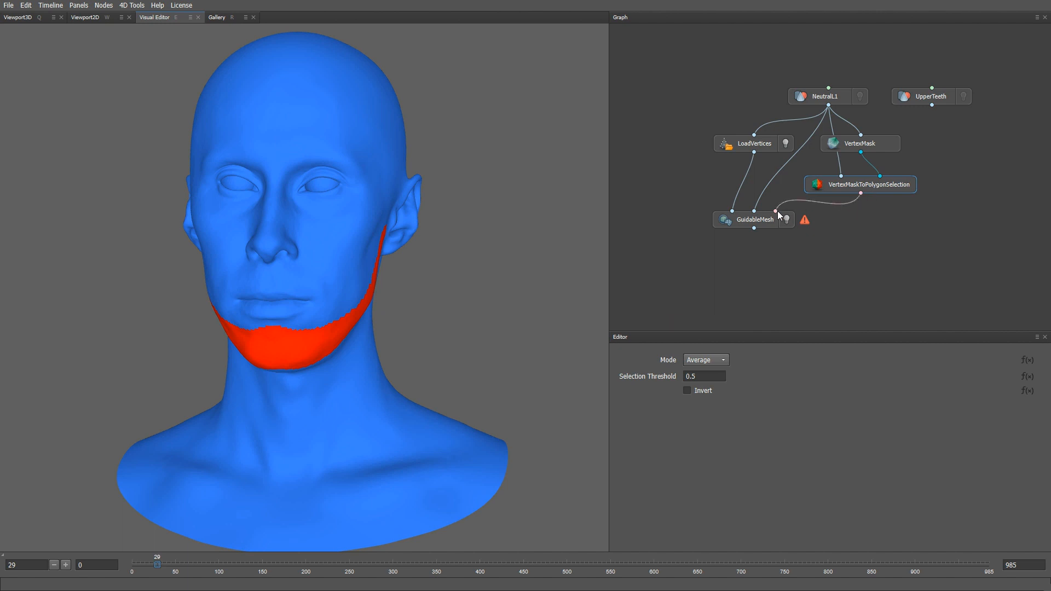
Set GuidableMesh's Neutral Reference Mesh to NeutralL1.obj from the Hmc/Blendshapes folder.
{"action": "left_click", "coordinate": [770, 224]}
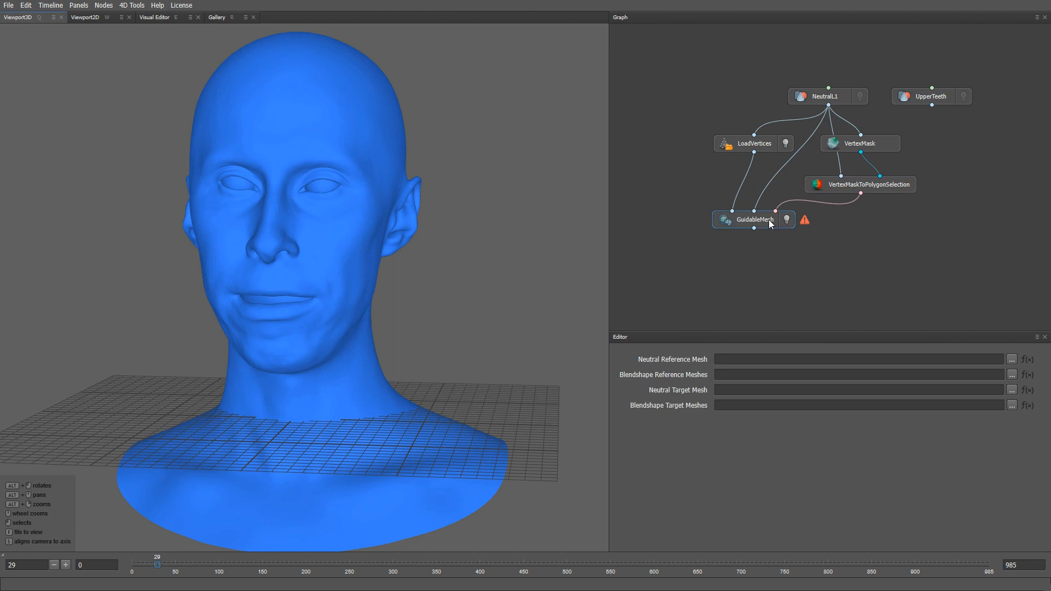
{"action": "left_click", "coordinate": [1012, 359]}
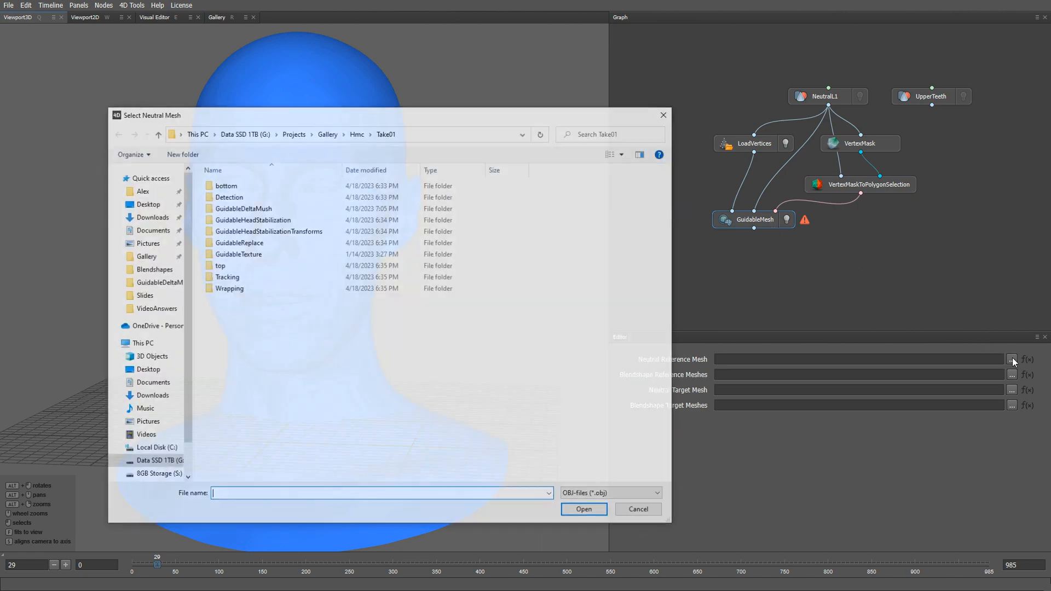
{"action": "left_click", "coordinate": [358, 133]}
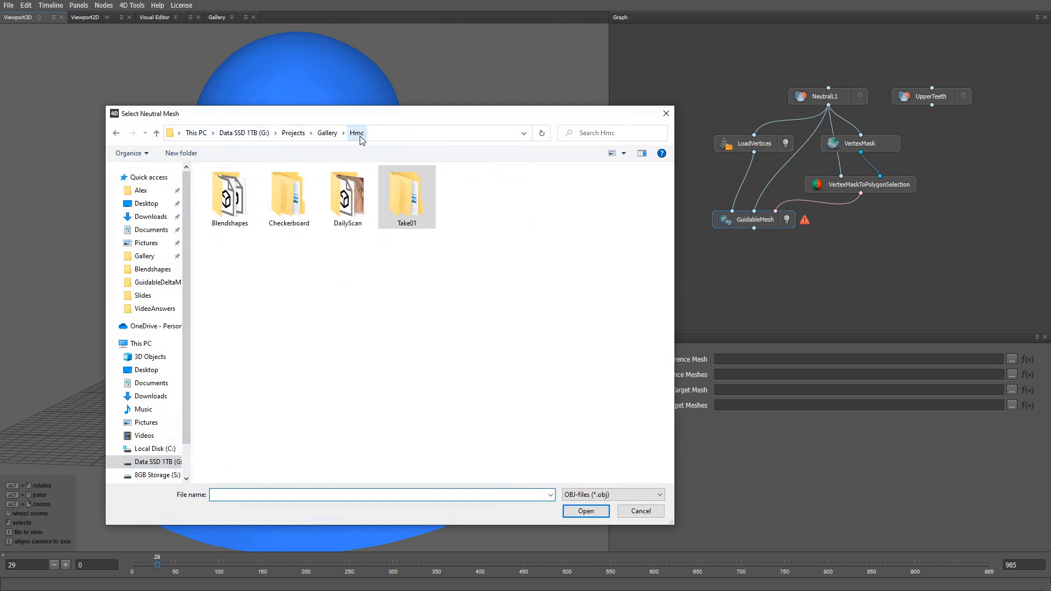
{"action": "double_click", "coordinate": [291, 196]}
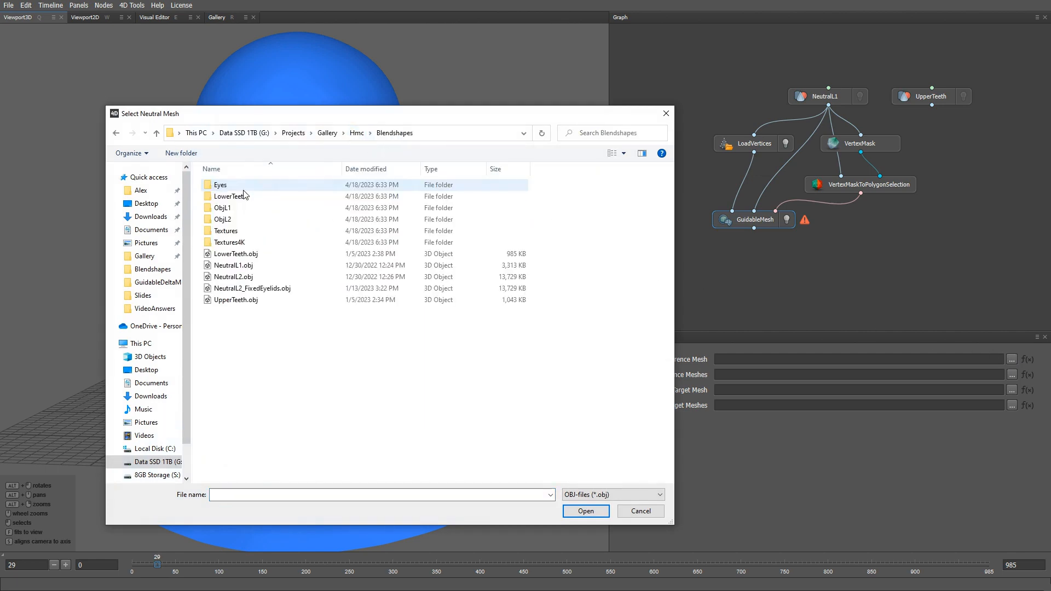
{"action": "double_click", "coordinate": [245, 265]}
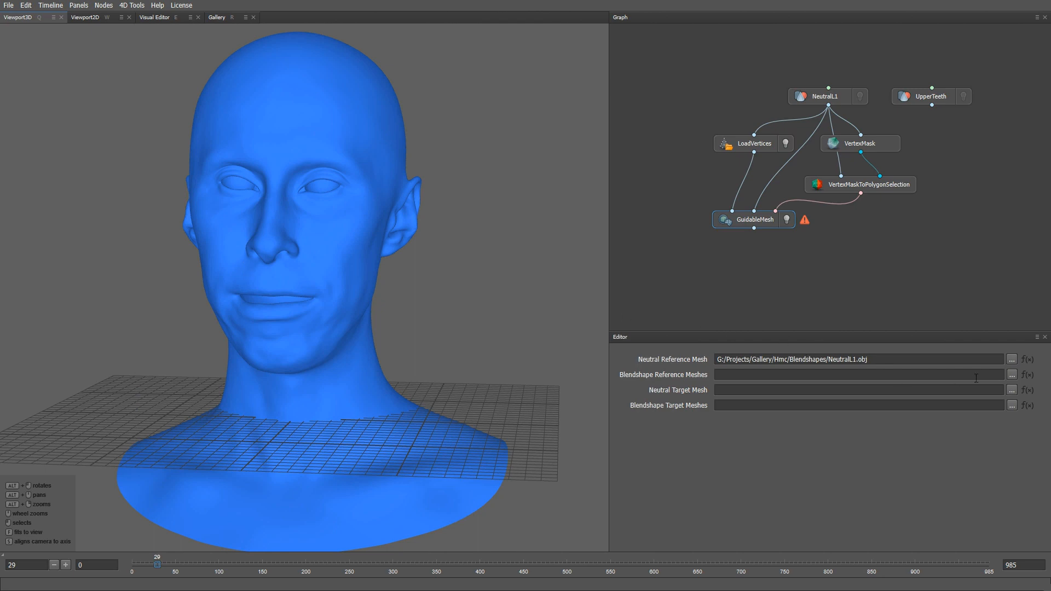
Load all FACS meshes from the ObjL1 folder, FACS_009.obj through FACS_063.obj, as GuidableMesh's Blendshape Reference Meshes.
{"action": "left_click", "coordinate": [1011, 375]}
{"action": "left_click", "coordinate": [224, 210]}
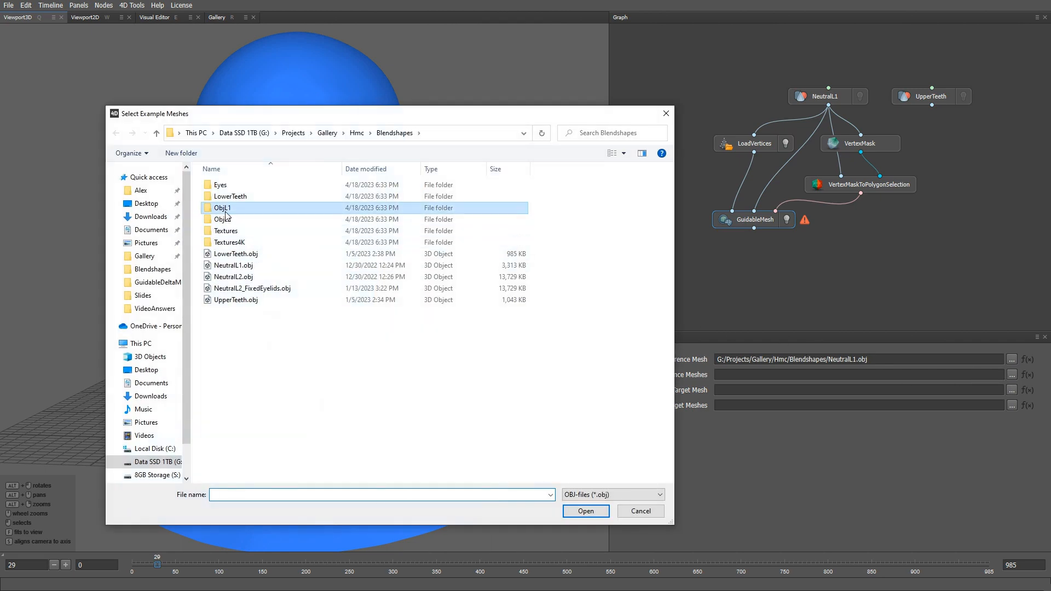
{"action": "double_click", "coordinate": [225, 213]}
{"action": "left_click", "coordinate": [227, 208]}
{"action": "scroll", "coordinate": [457, 317], "scroll_direction": "down", "scroll_amount": 3}
{"action": "left_click", "coordinate": [521, 453], "text": "shift"}
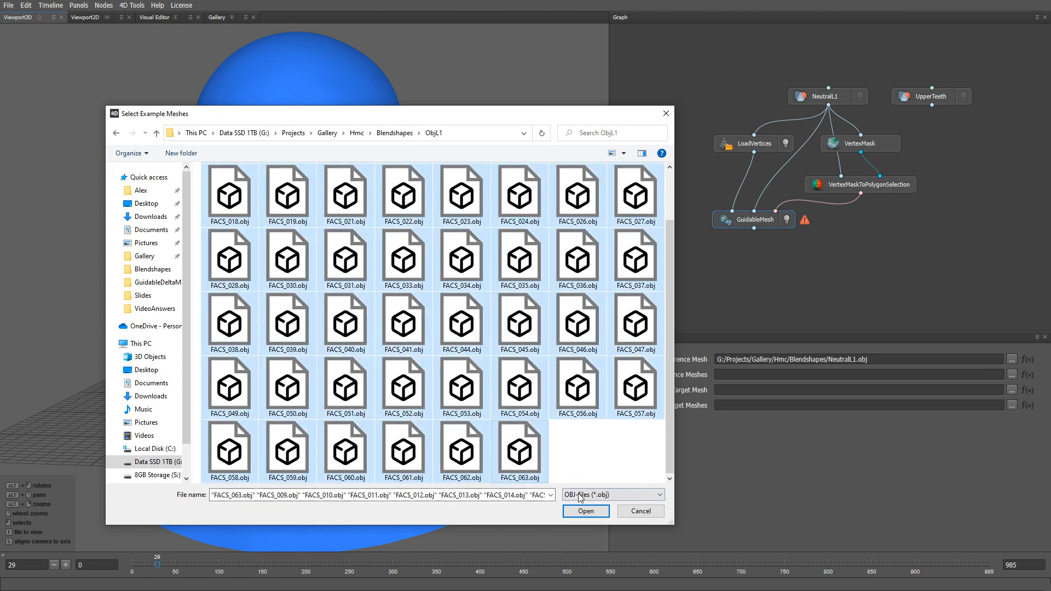
{"action": "left_click", "coordinate": [584, 509]}
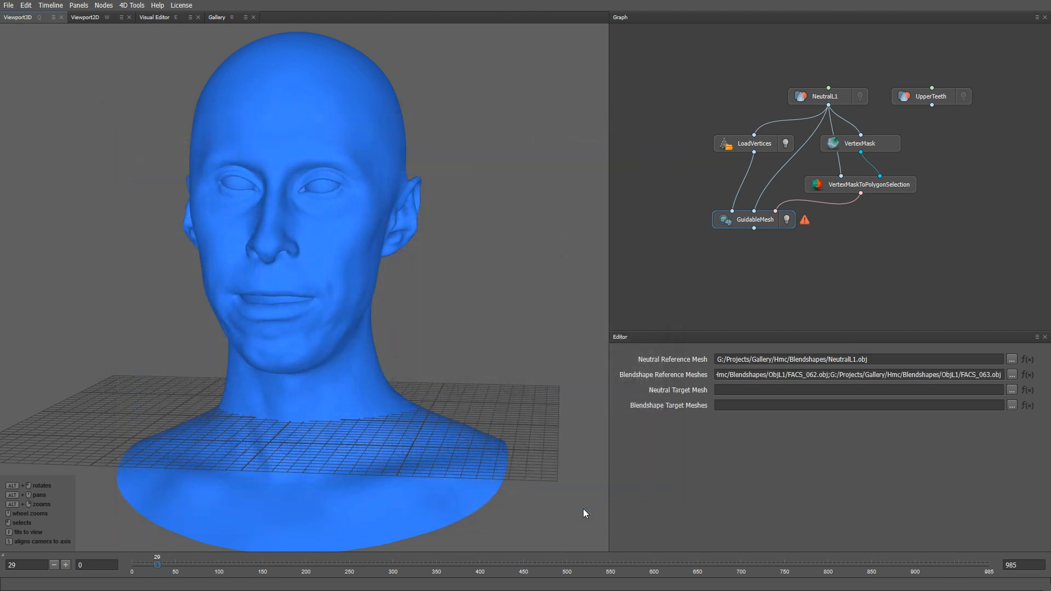
Set GuidableMesh's Neutral Target Mesh to LowerTeeth.obj from the Blendshapes folder.
{"action": "left_click", "coordinate": [1011, 390]}
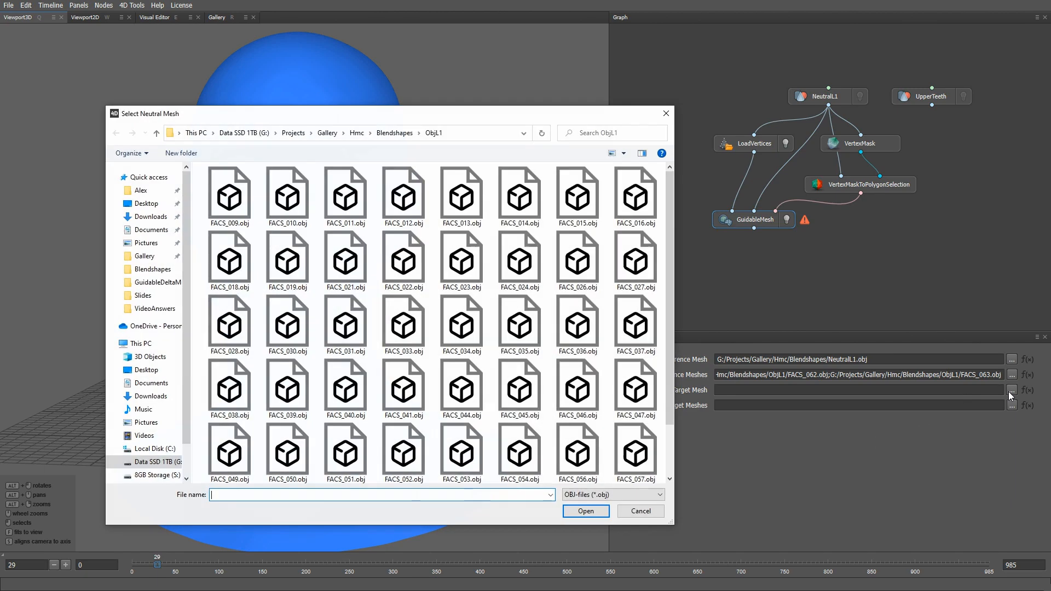
{"action": "left_click", "coordinate": [400, 137]}
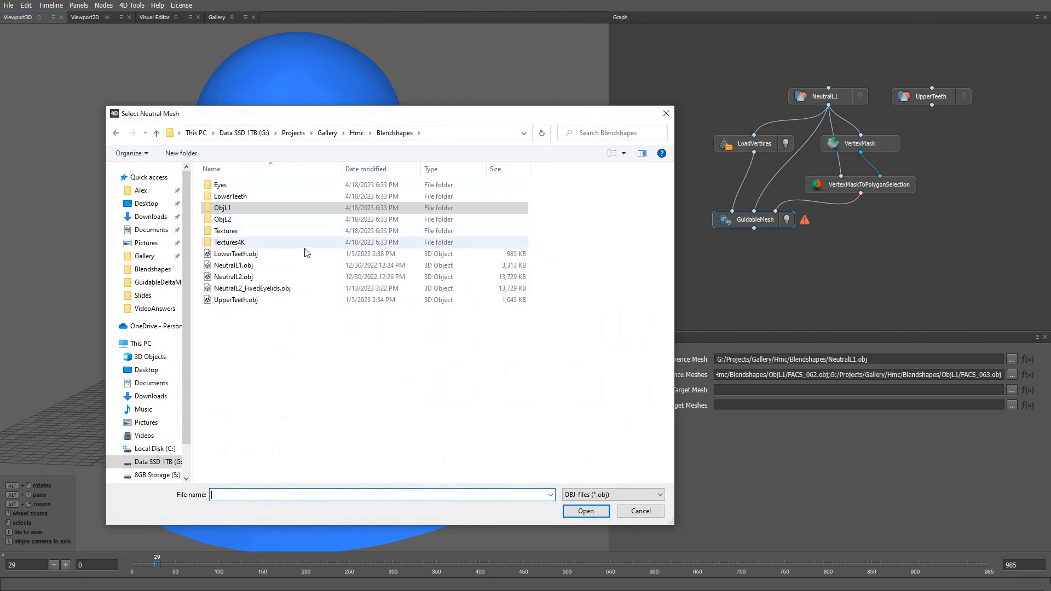
{"action": "double_click", "coordinate": [234, 256]}
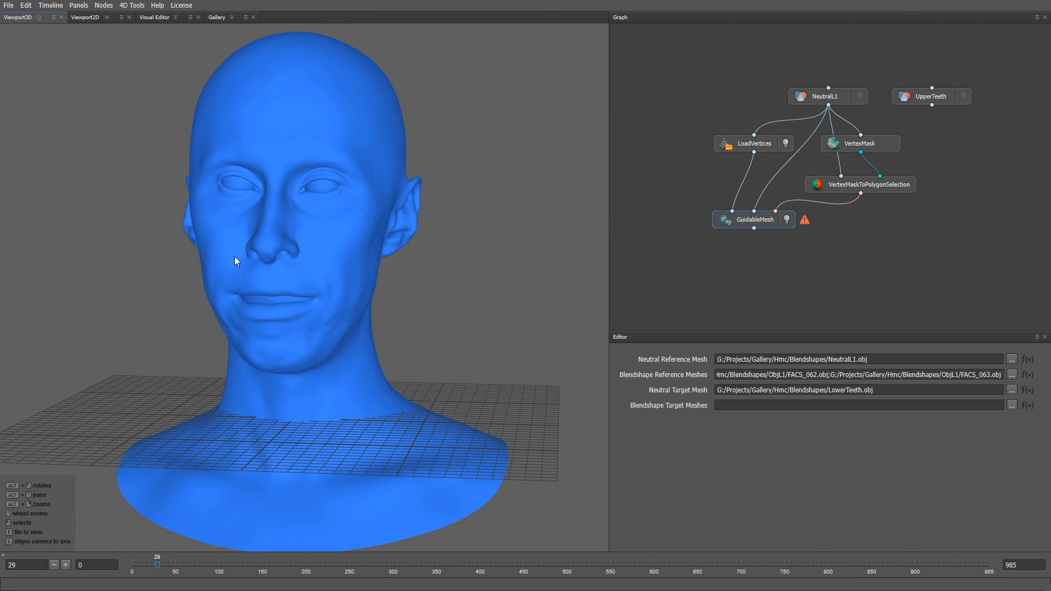
Load all meshes from the LowerTeeth folder, FACS_009.obj through FACS_063.obj, as GuidableMesh's Blendshape Target Meshes.
{"action": "left_click", "coordinate": [1007, 407]}
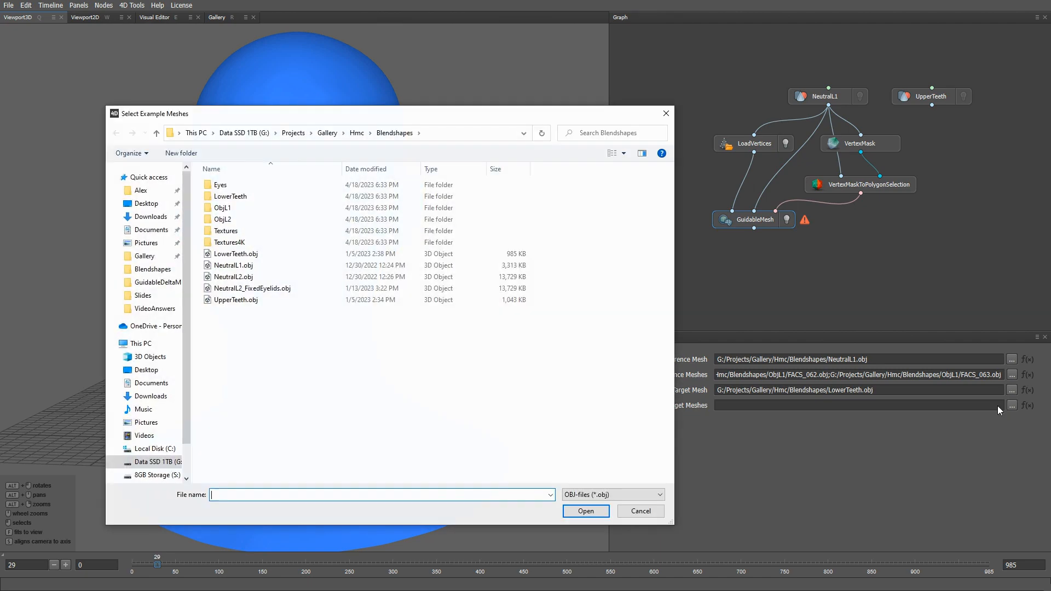
{"action": "double_click", "coordinate": [241, 204]}
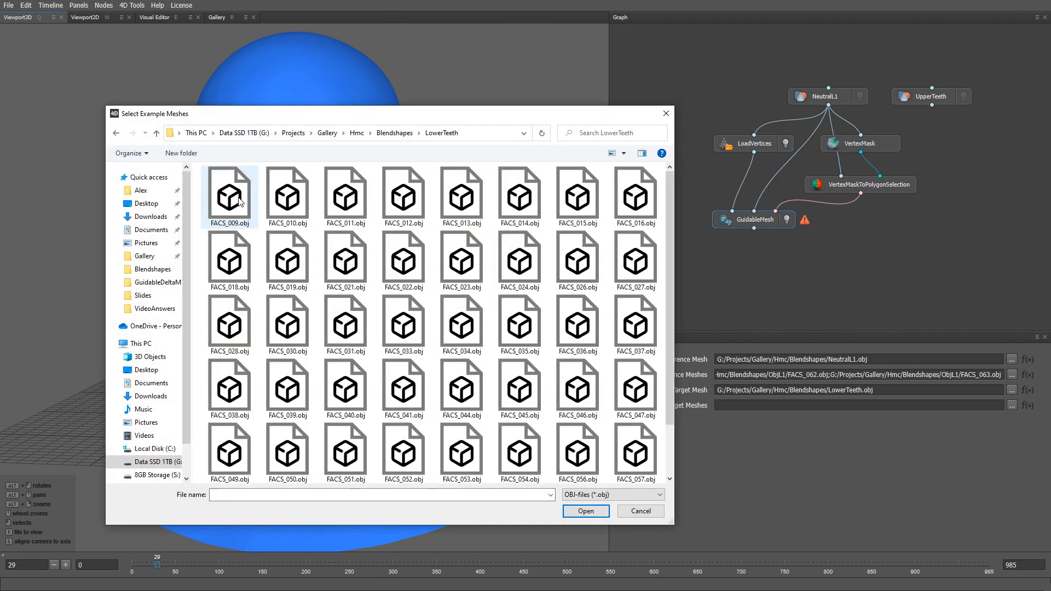
{"action": "left_click", "coordinate": [230, 197]}
{"action": "scroll", "coordinate": [294, 234], "scroll_direction": "down", "scroll_amount": 2}
{"action": "left_click", "coordinate": [519, 452], "text": "shift"}
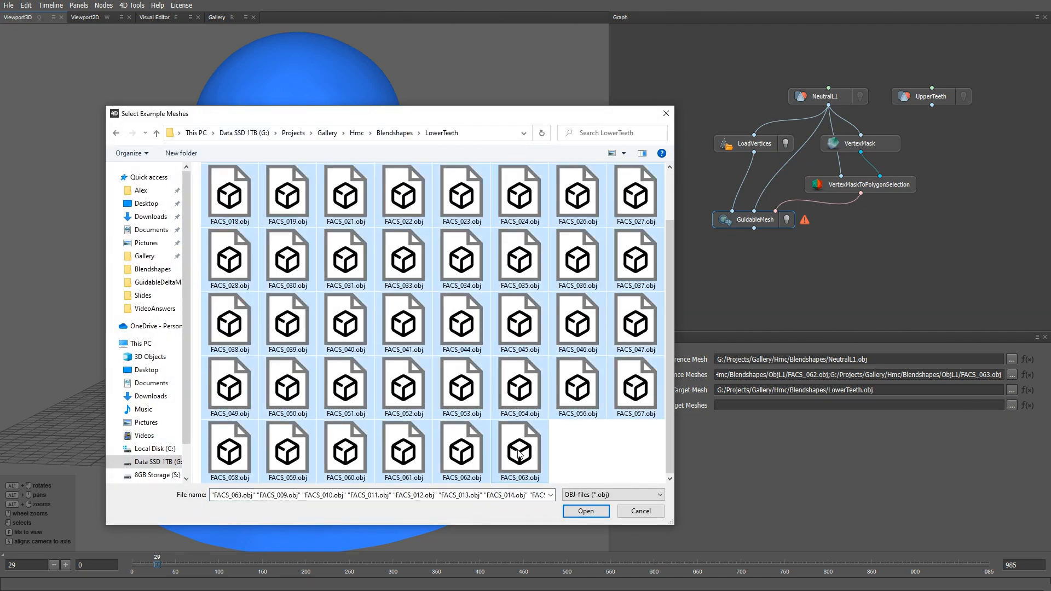
{"action": "left_click", "coordinate": [584, 510]}
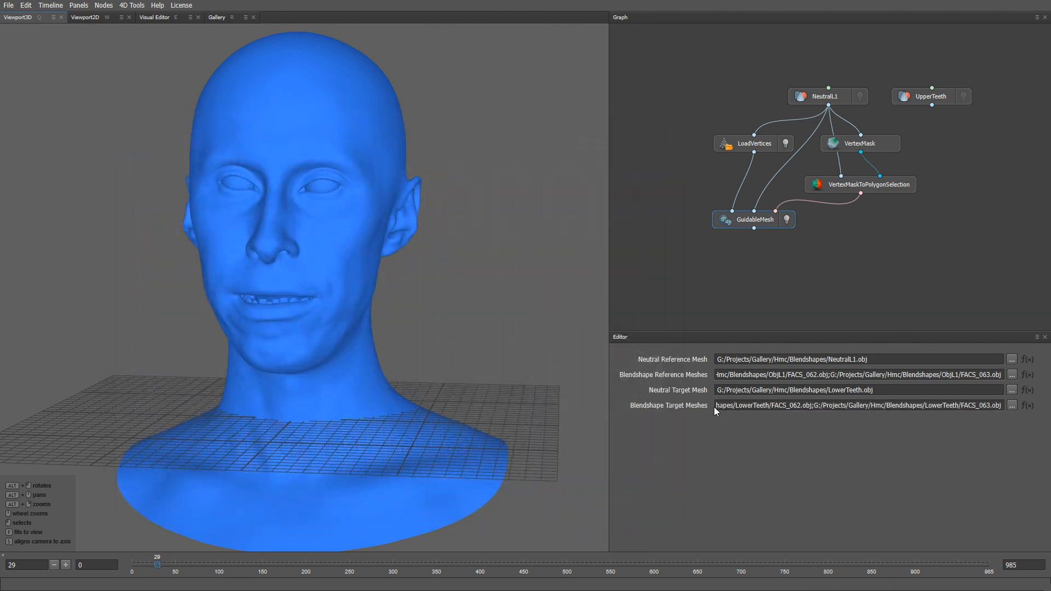
Make the UpperTeeth mesh visible and scrub the timeline to about frame 699 to check both rows of teeth with the head.
{"action": "left_click", "coordinate": [962, 99]}
{"action": "left_click", "coordinate": [173, 564]}
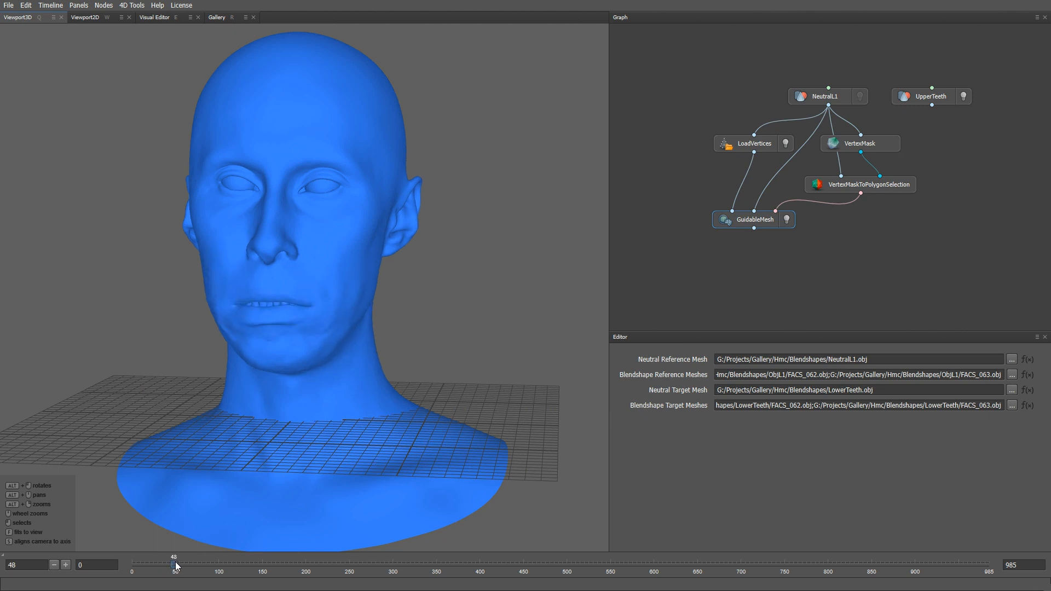
{"action": "left_click_drag", "start_coordinate": [176, 565], "coordinate": [626, 569]}
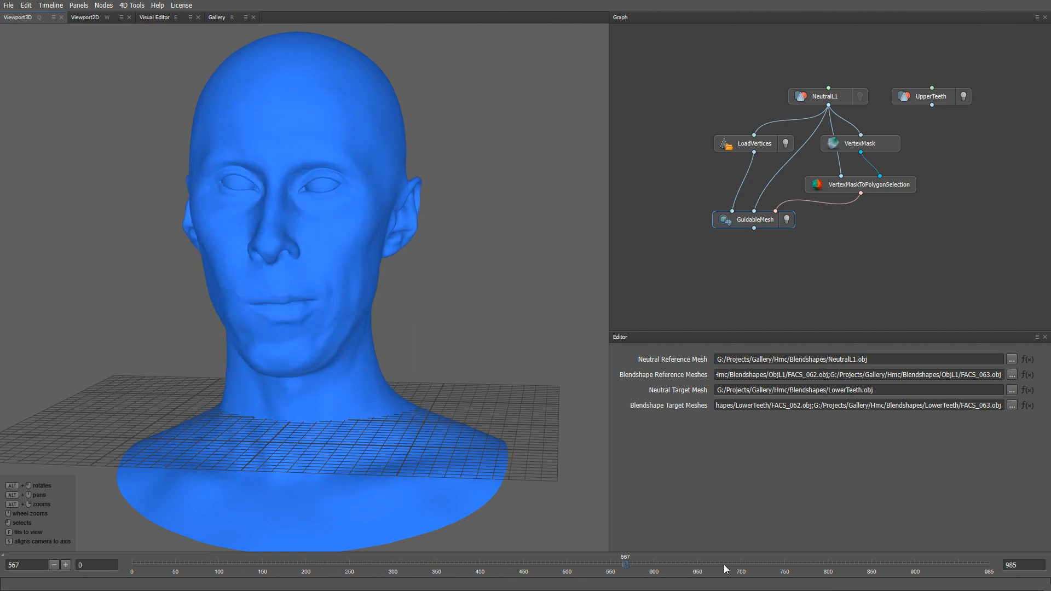
{"action": "left_click_drag", "start_coordinate": [726, 570], "coordinate": [743, 569]}
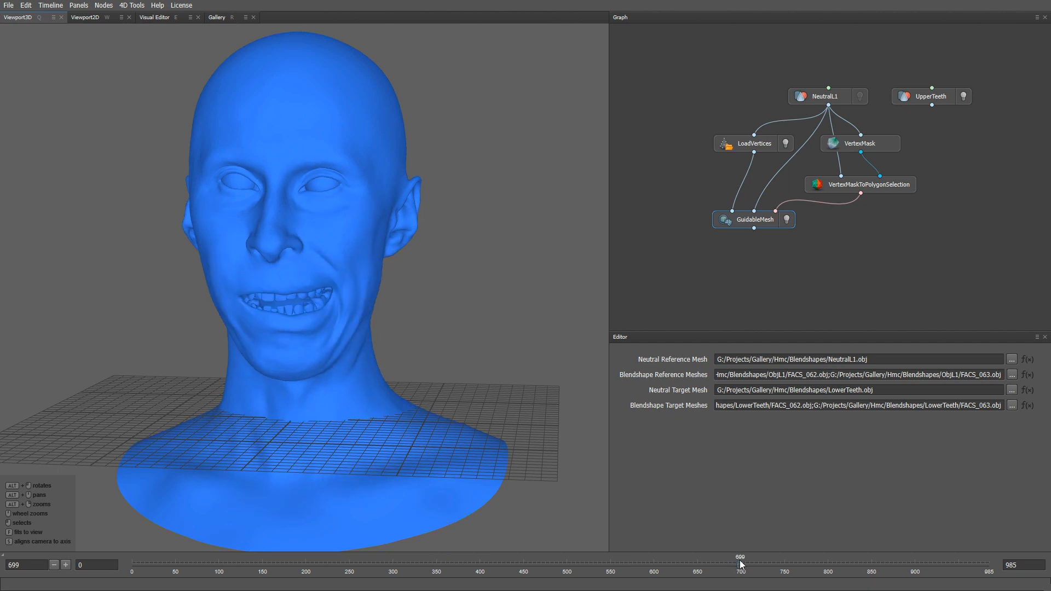
Add a SaveVertices node below GuidableMesh and connect it to GuidableMesh's output.
{"action": "middle_click_drag", "start_coordinate": [758, 291], "coordinate": [763, 269]}
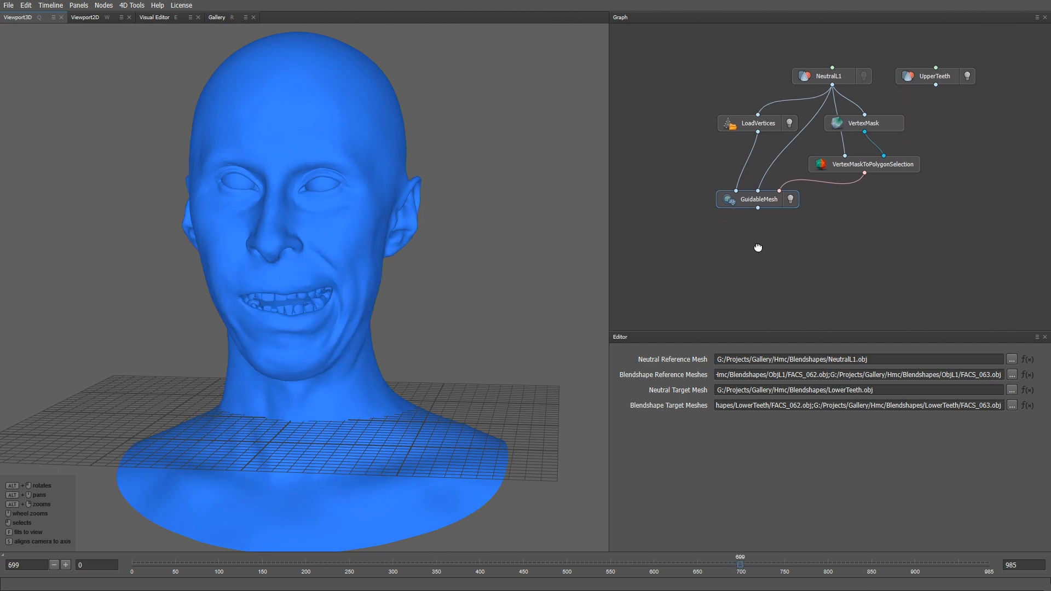
{"action": "key", "text": "Tab"}
{"action": "type", "text": "savever"}
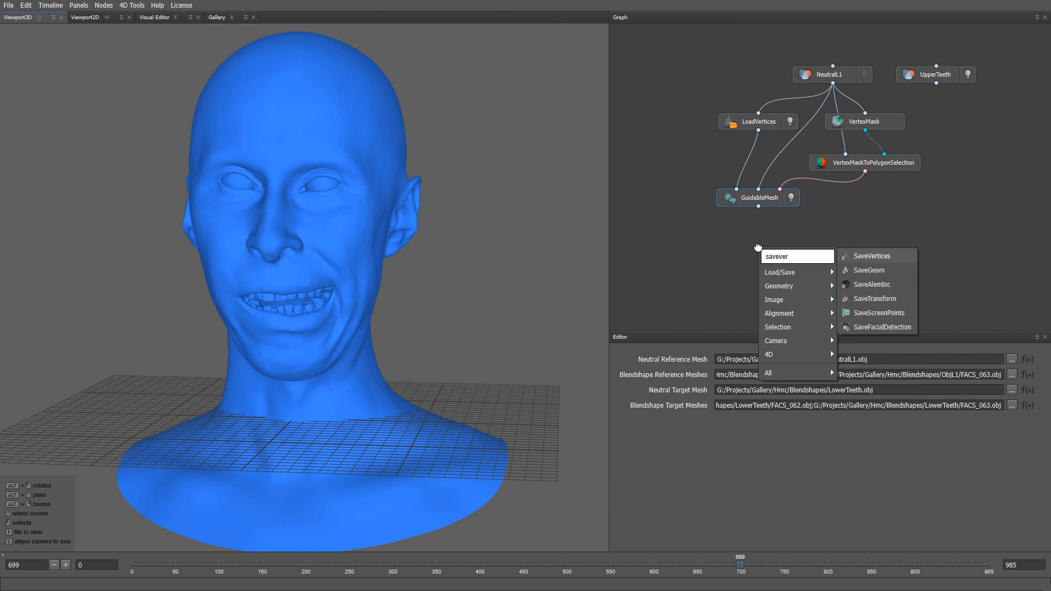
{"action": "key", "text": "Return"}
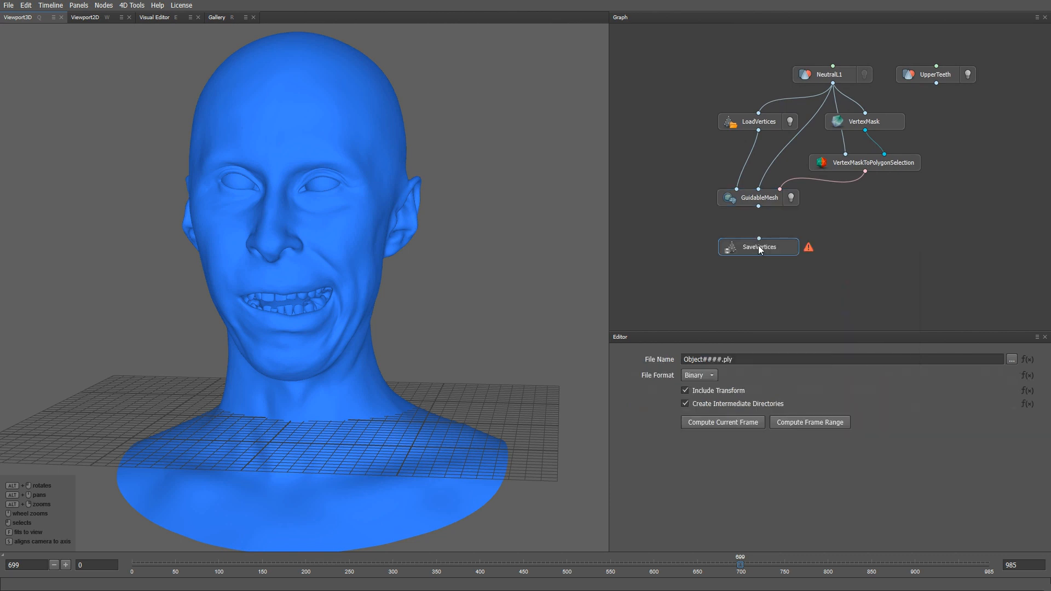
{"action": "left_click_drag", "start_coordinate": [758, 247], "coordinate": [764, 239]}
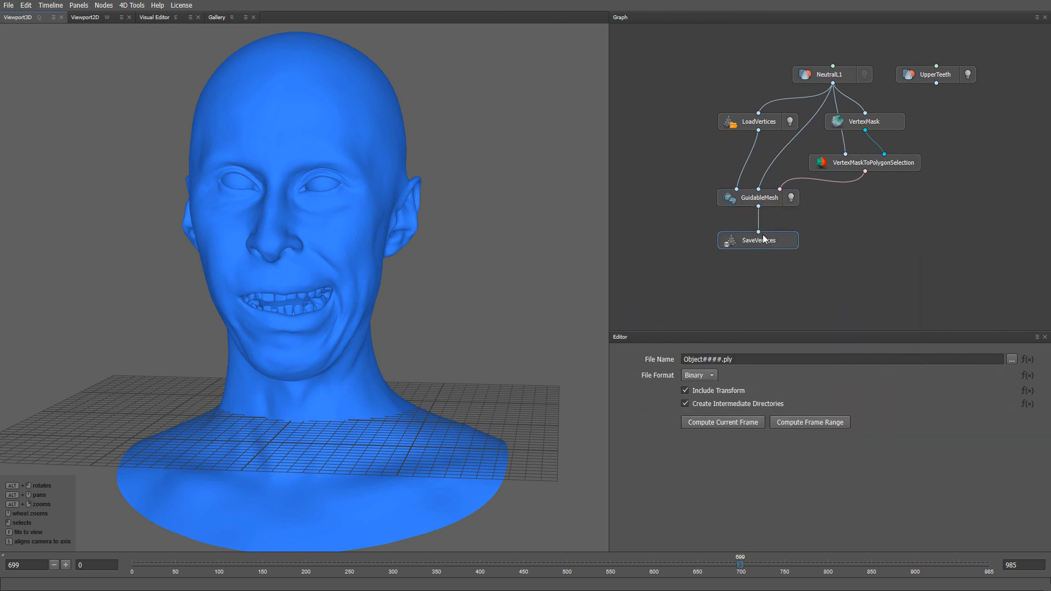
Browse for SaveVertices' output location in Gallery/Hmc/Take01 and create a folder named GuidableMeshLowerTeeth there.
{"action": "left_click", "coordinate": [1012, 359]}
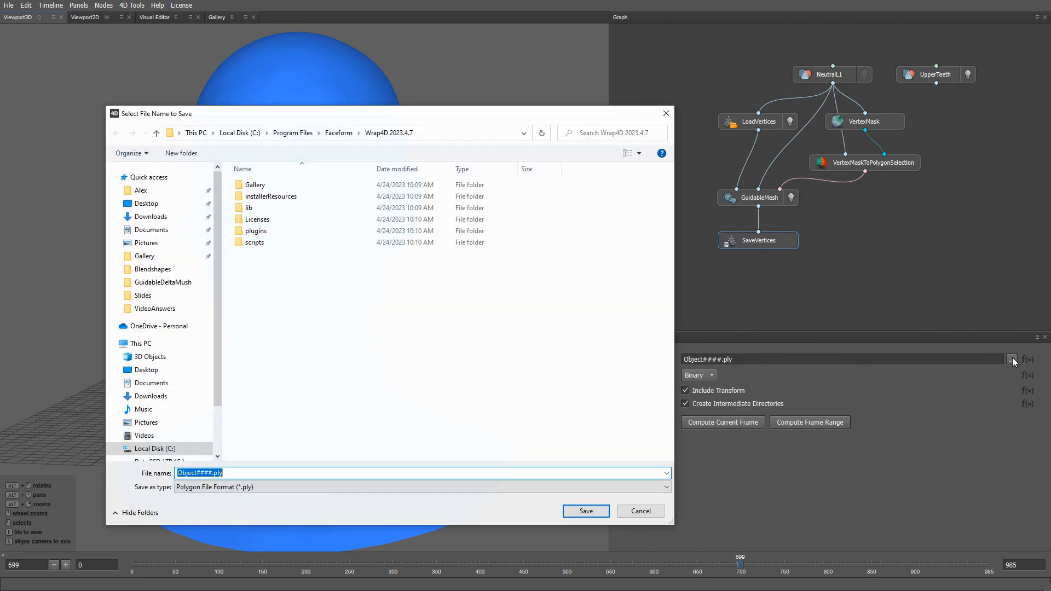
{"action": "left_click", "coordinate": [144, 256]}
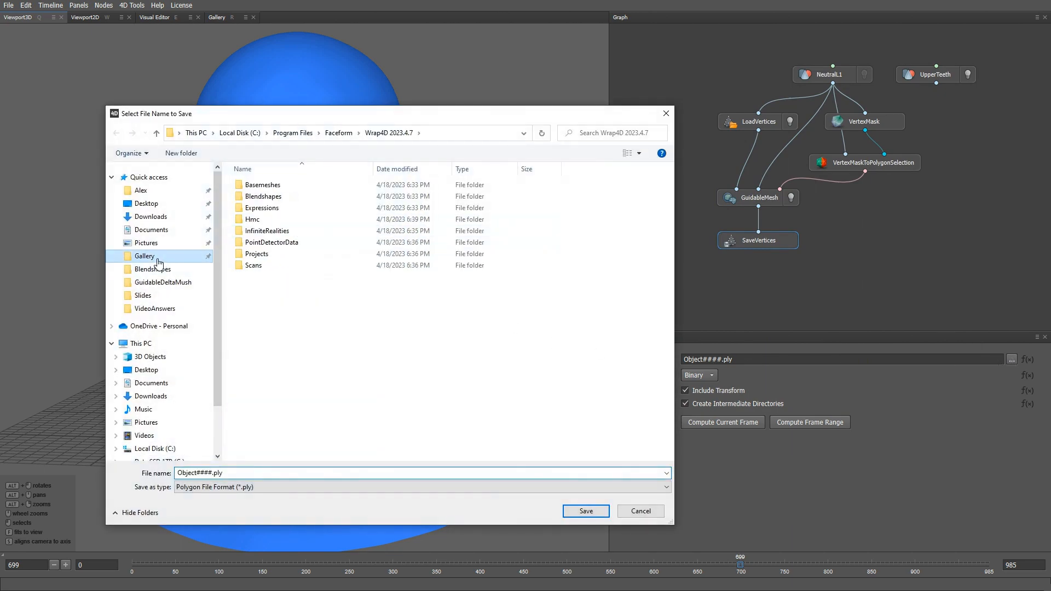
{"action": "left_click", "coordinate": [257, 223]}
{"action": "double_click", "coordinate": [258, 224]}
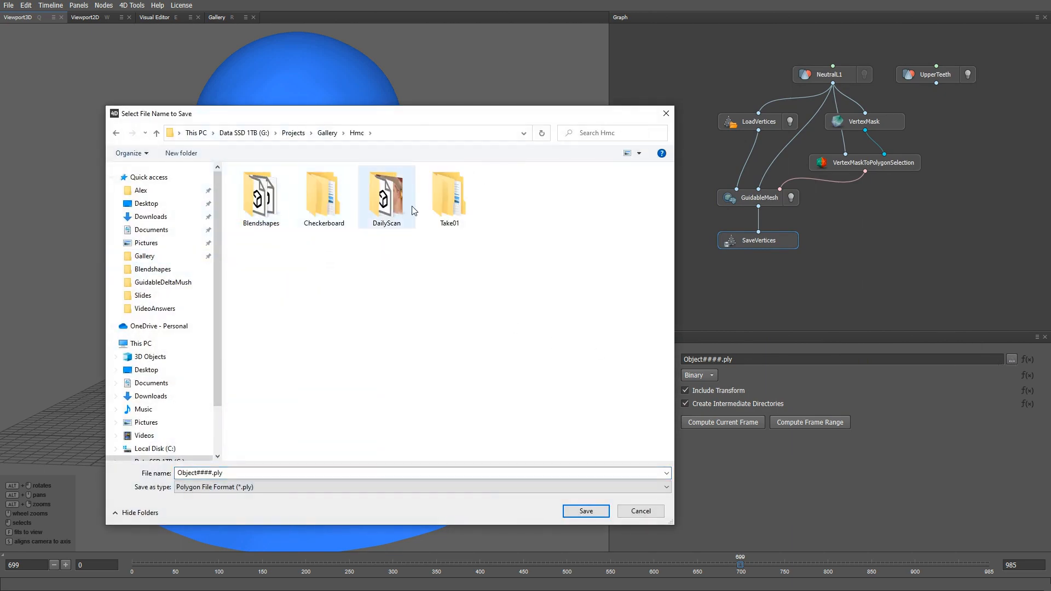
{"action": "double_click", "coordinate": [432, 199]}
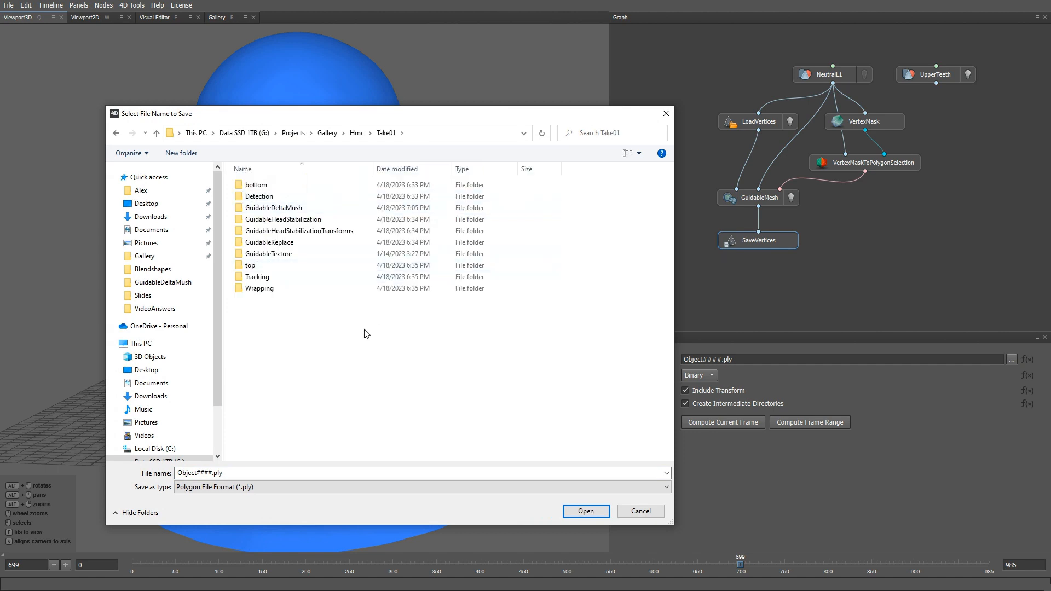
{"action": "key", "text": "ctrl+shift+n"}
{"action": "type", "text": "GuidableM"}
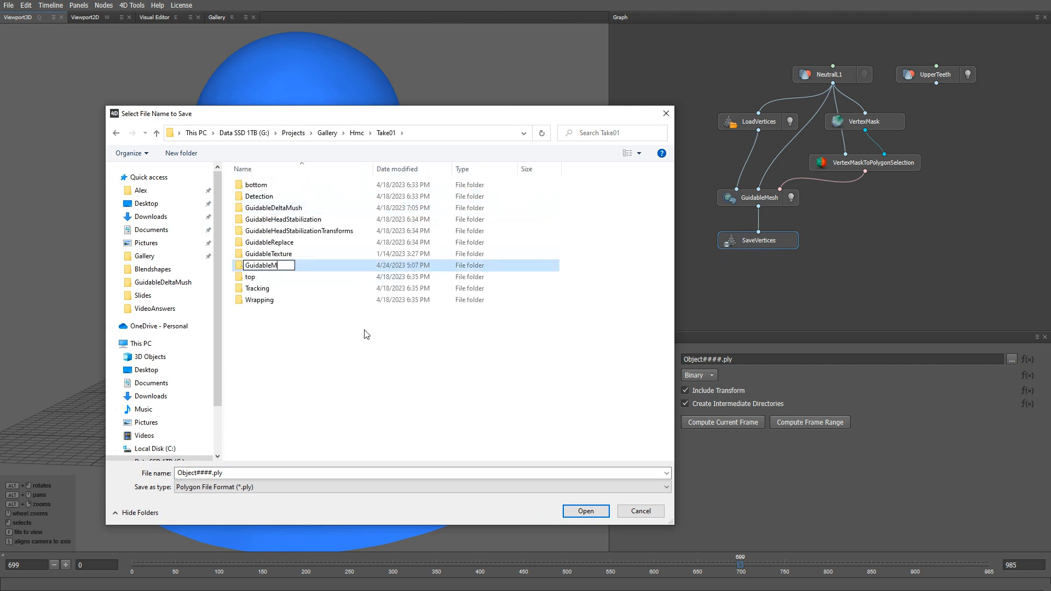
{"action": "type", "text": "eshLowerTeeth"}
{"action": "key", "text": "Return"}
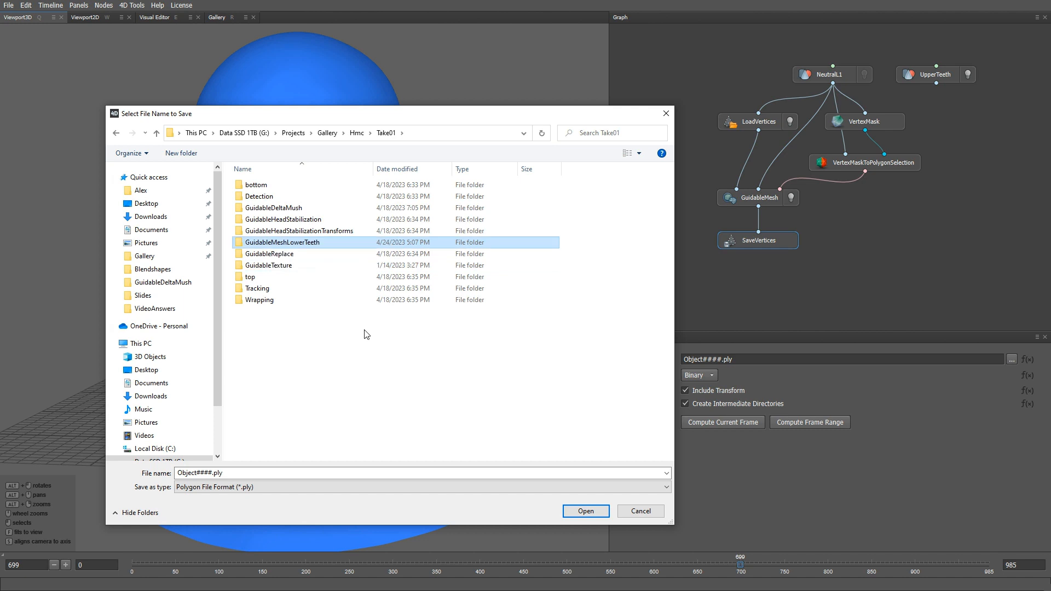
Set SaveVertices' output file to Frame####.ply inside the GuidableMeshLowerTeeth folder.
{"action": "key", "text": "Return"}
{"action": "left_click_drag", "start_coordinate": [176, 473], "coordinate": [224, 472]}
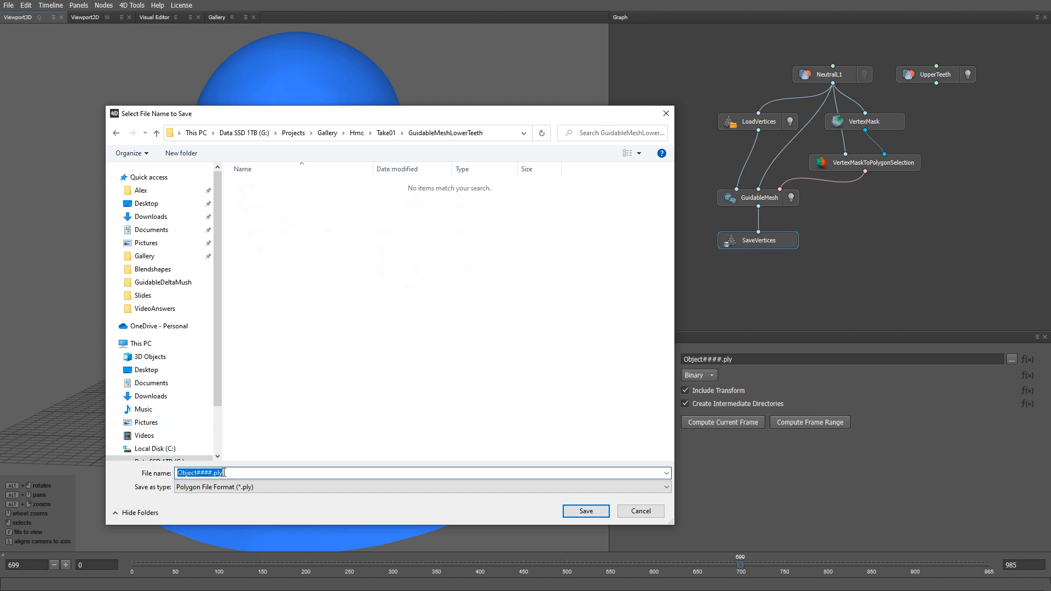
{"action": "type", "text": "Frame####.ply"}
{"action": "key", "text": "Return"}
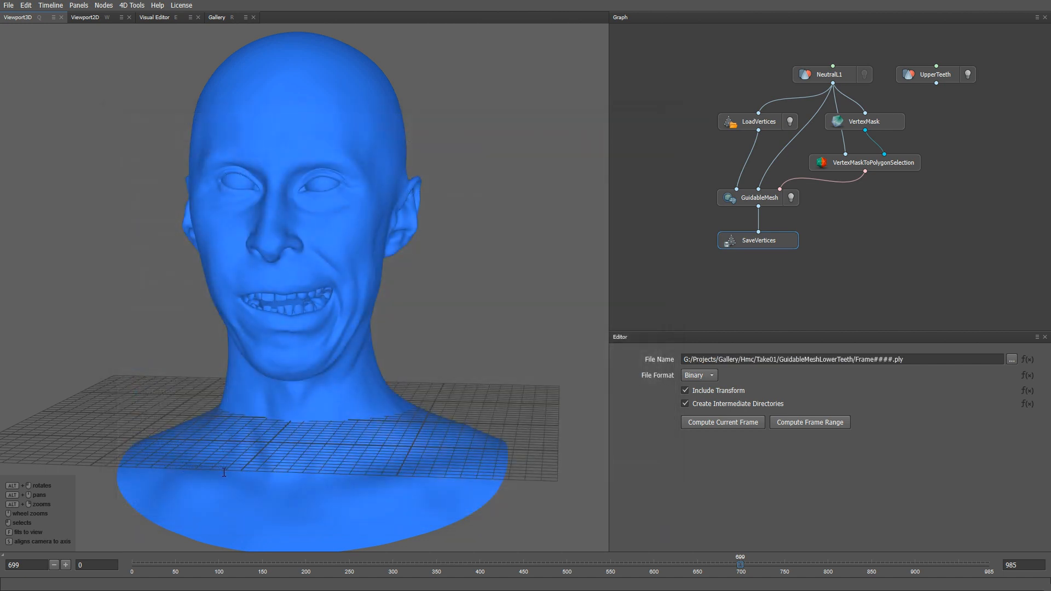